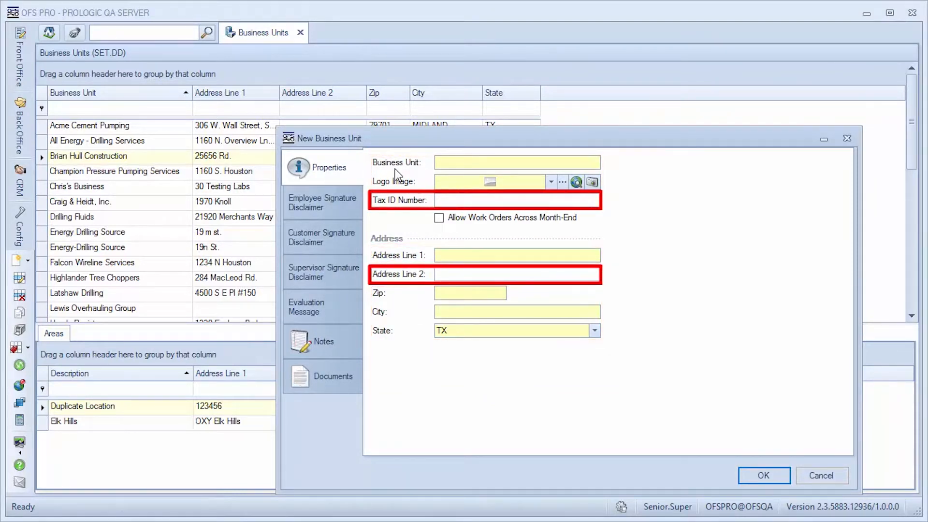
Name the new business unit Energy-Drilling Service and assign it a logo image
click(457, 163)
text(Energy-Drilling Service)
click(563, 182)
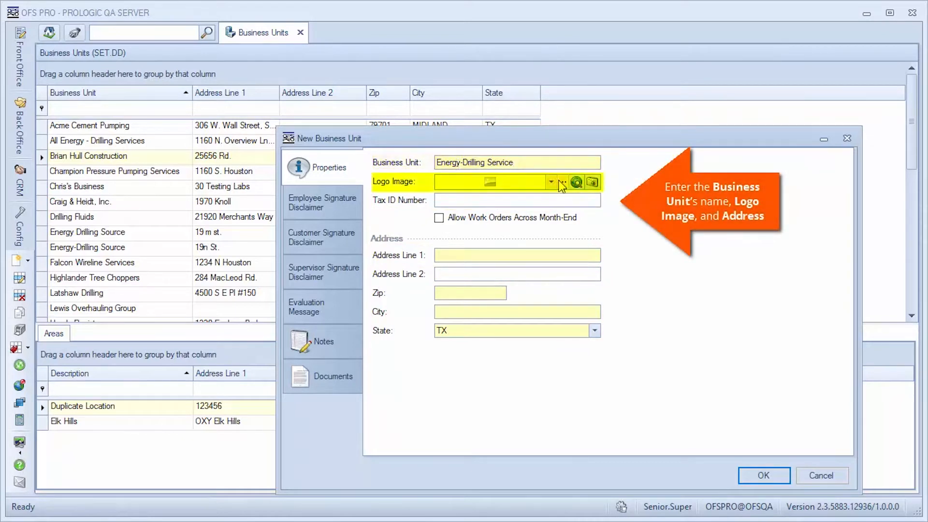
Fill in the business unit's street address, zip and city, allow work orders across month-end, and save it
click(602, 257)
text(19m st)
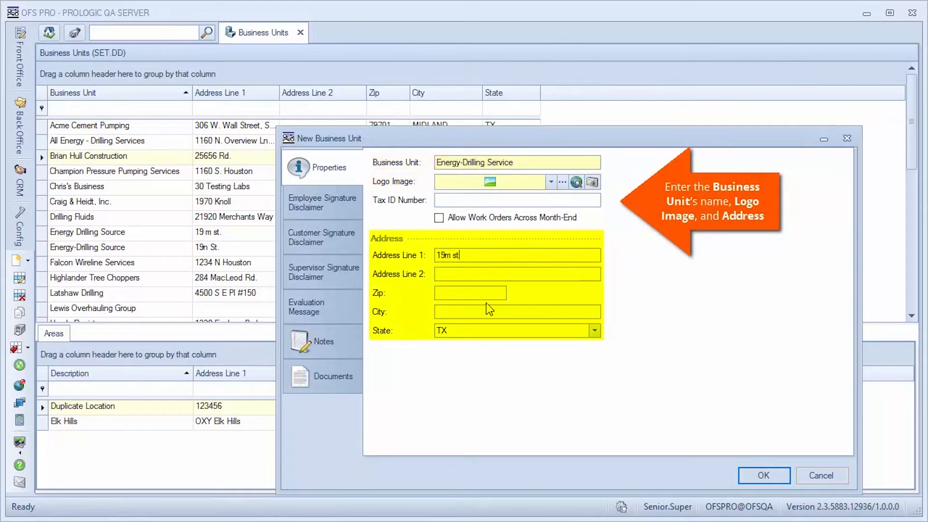
click(485, 289)
text(773)
key(Tab)
text(SPRING)
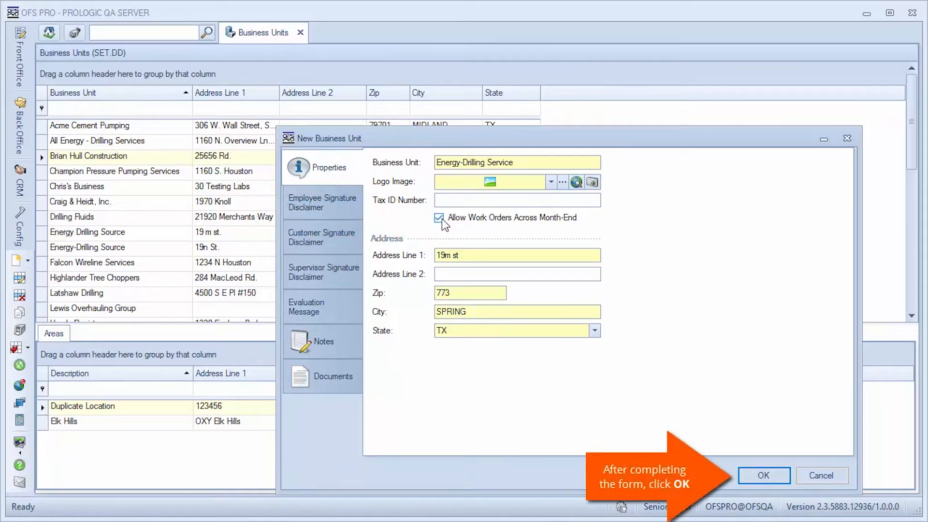
click(750, 475)
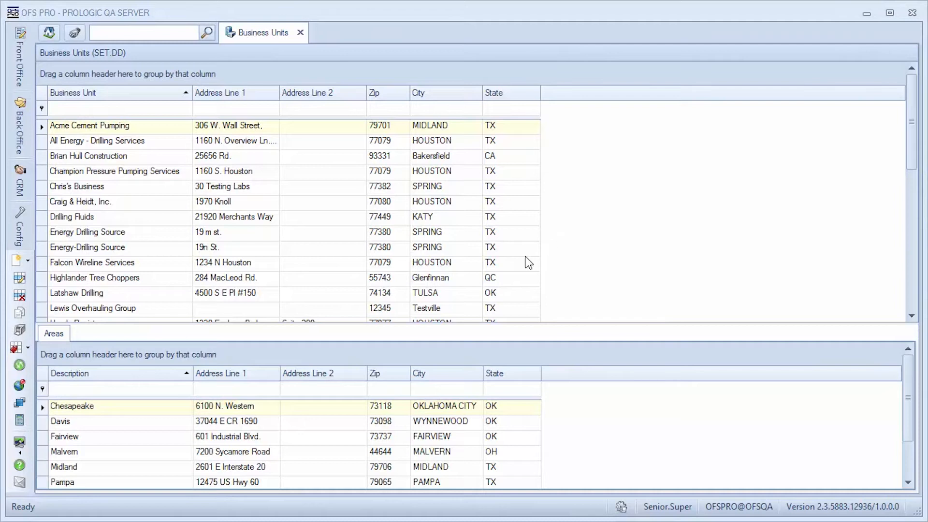
Create a new area with the description Spring District for the Acme Cement Pumping business unit
right_click(329, 407)
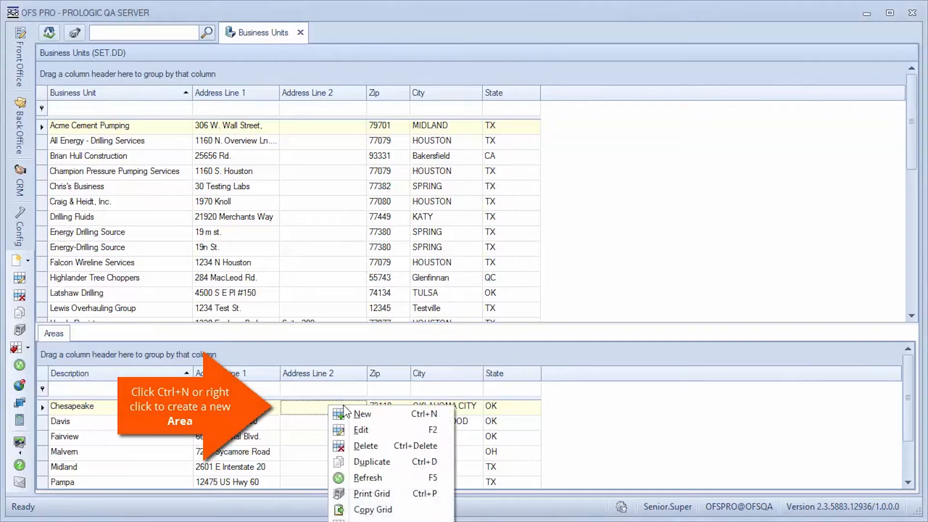
click(392, 417)
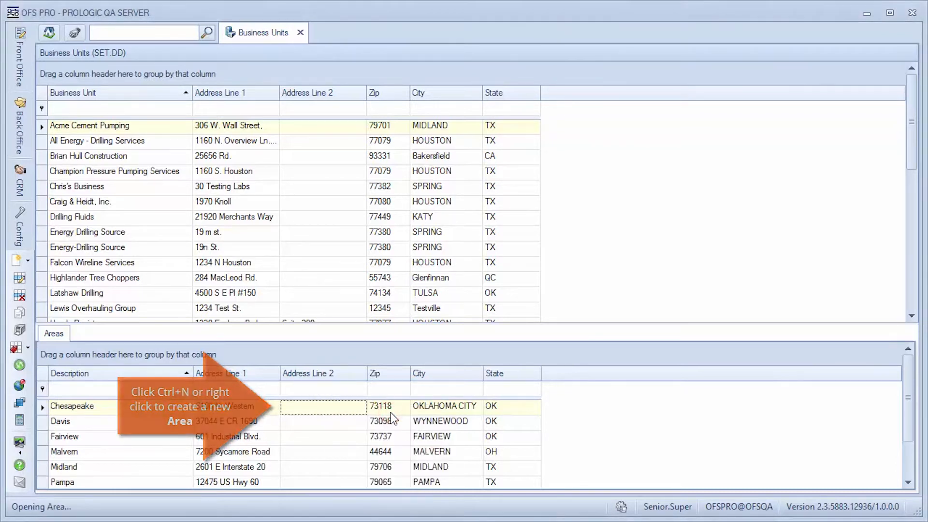
text(Spring District)
Fill in the new area's street address and zip, set the accounting code to 22344, and save the area
click(586, 199)
text(moon st)
click(587, 237)
text(77380)
key(Tab)
text(22344)
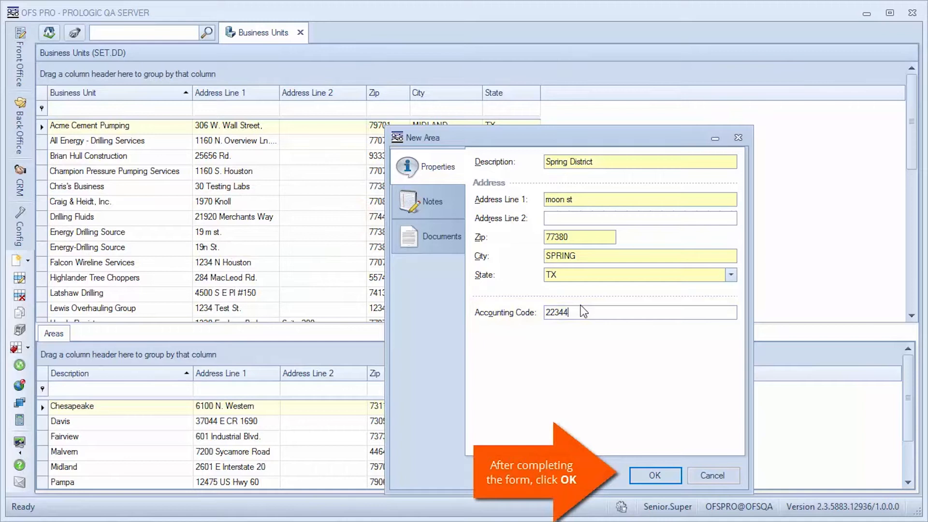
click(658, 475)
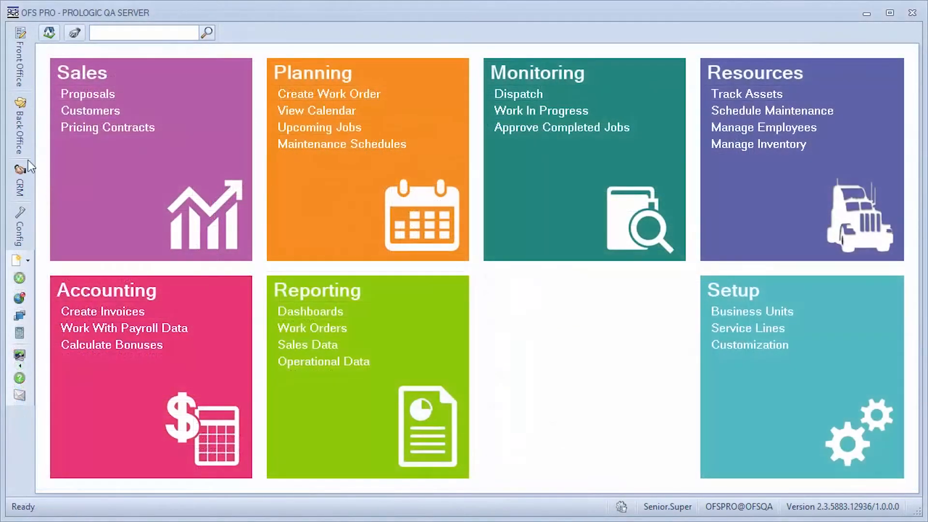
click(19, 138)
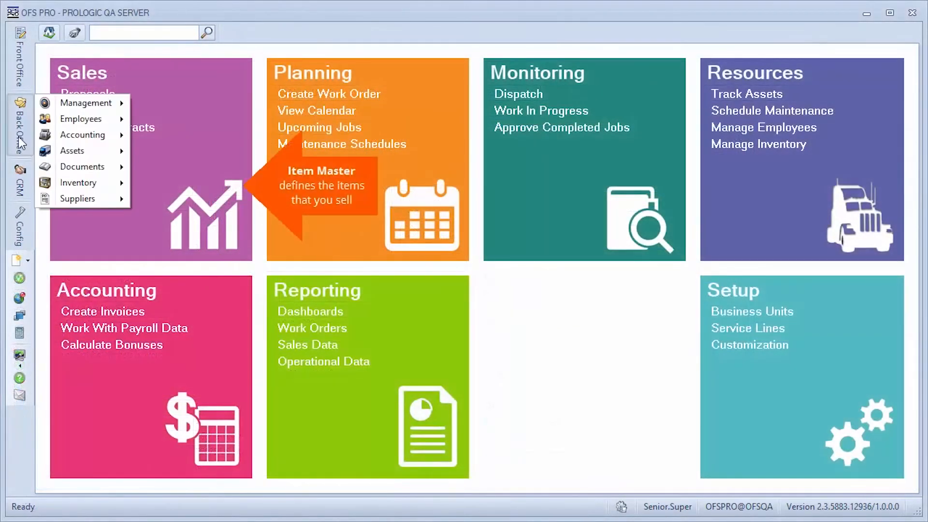
mouse_move(93, 184)
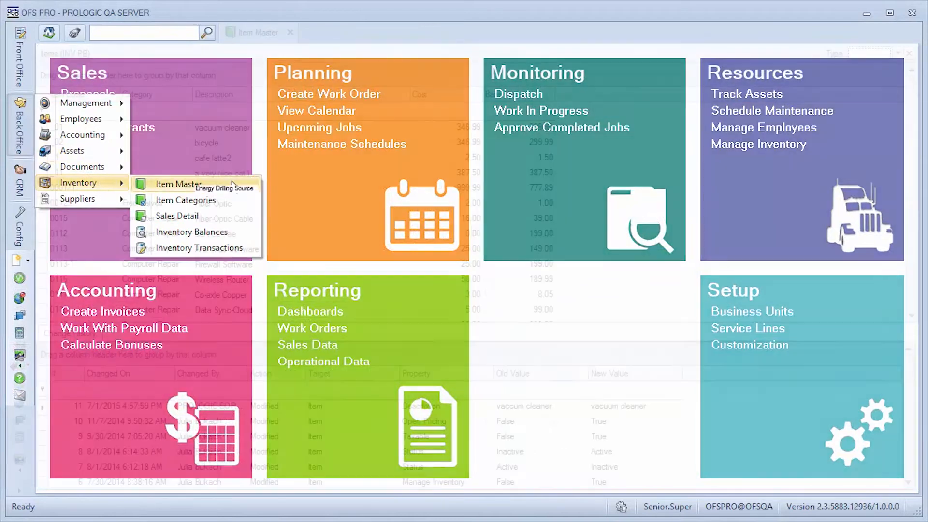
click(227, 180)
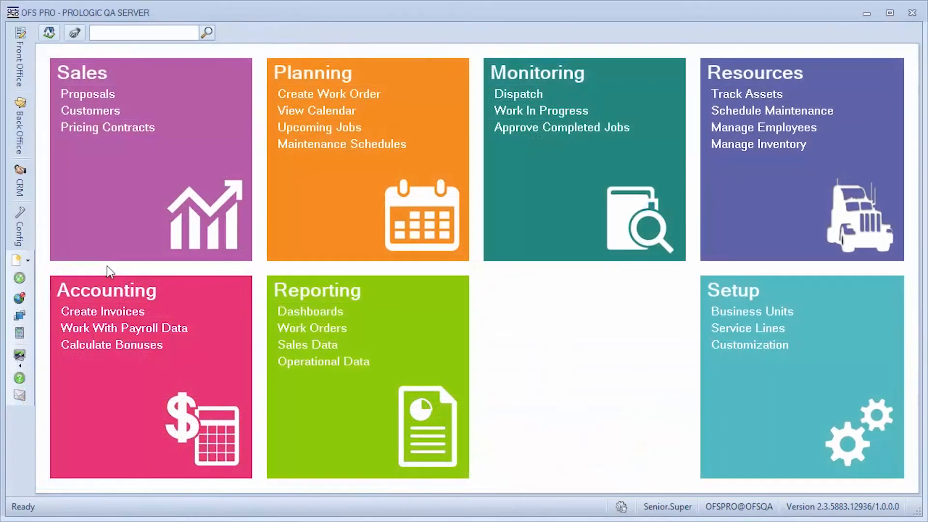
Open the back-office inventory Item Master and start a new item
click(21, 121)
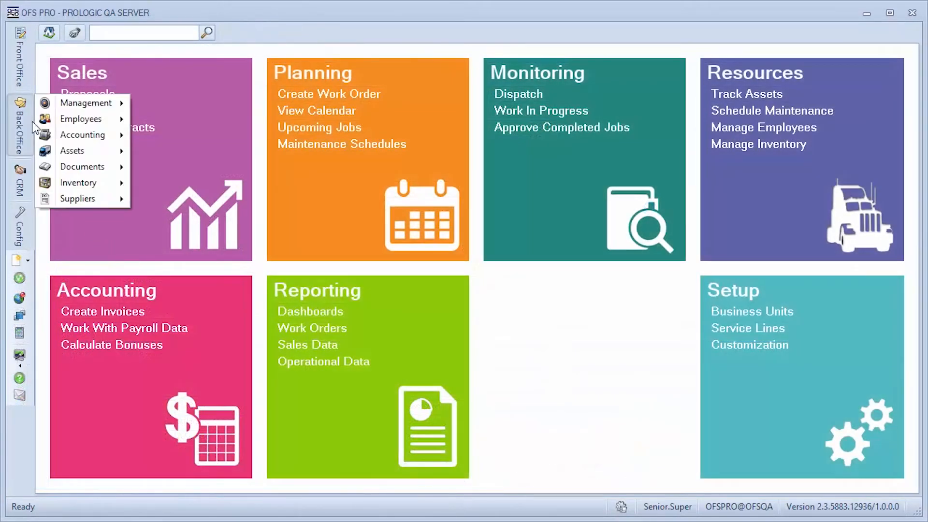
mouse_move(77, 174)
click(237, 188)
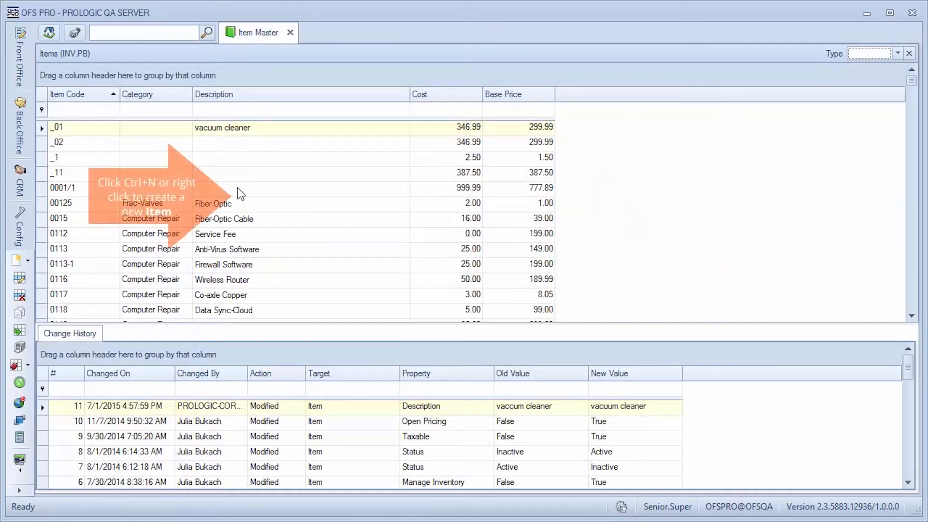
right_click(238, 191)
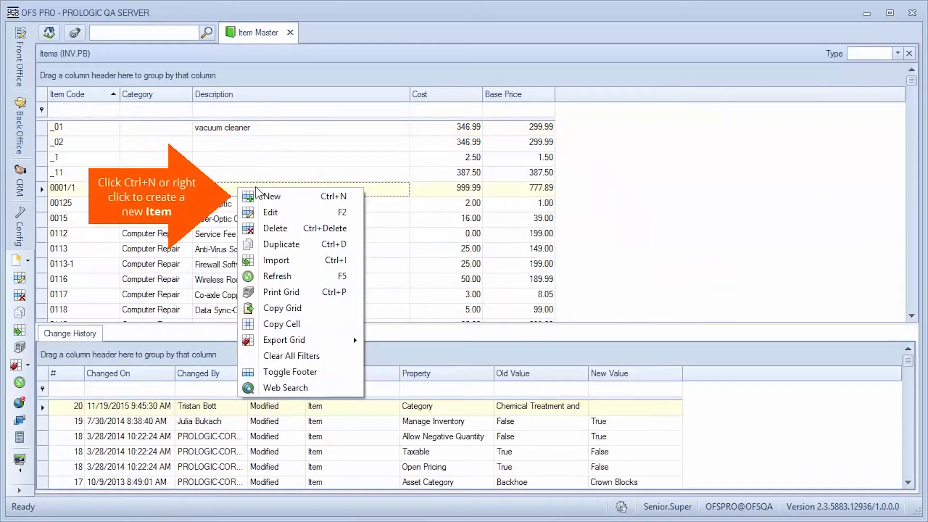
click(310, 196)
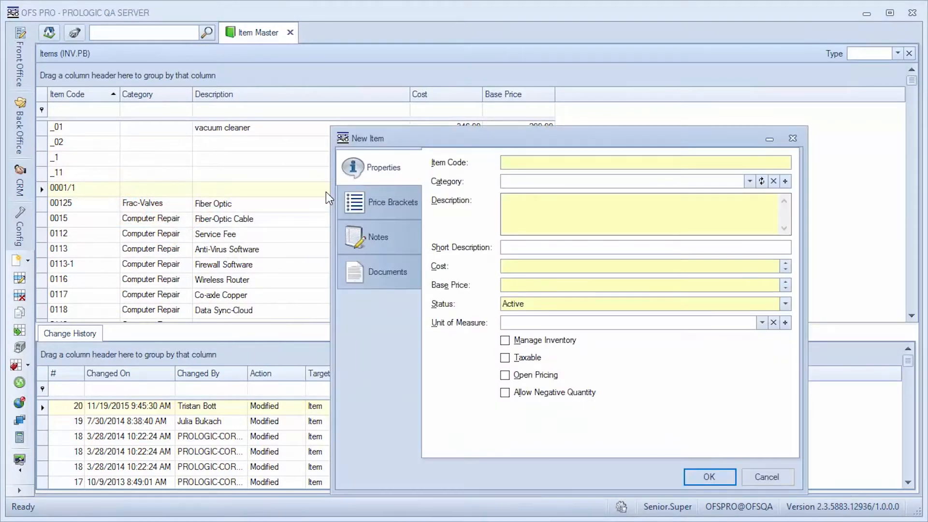
Enter item code 00125, category Frac-Valves, description Fiber Optic and short description F.Optic
click(514, 162)
text(00125)
key(Tab)
text(Frac-Valves)
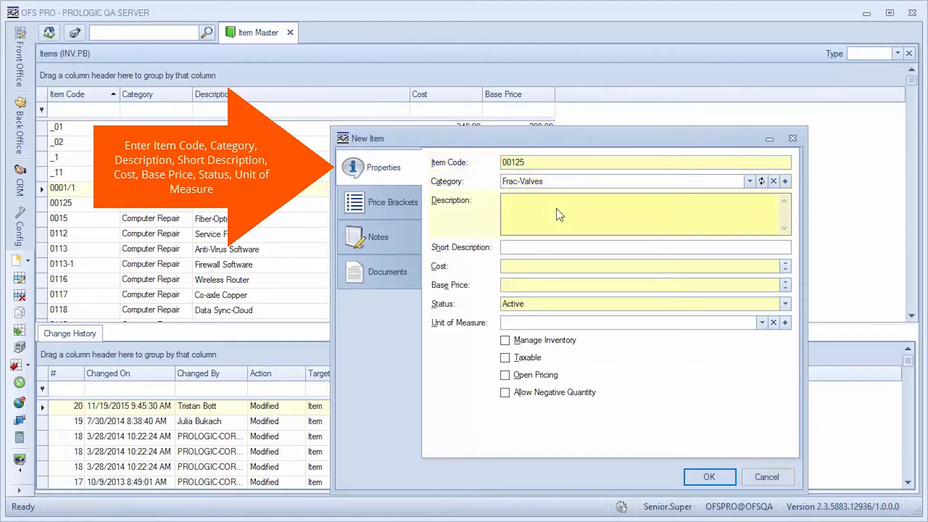
click(556, 214)
text(Fiber Optic)
key(Tab)
text(F.Optic)
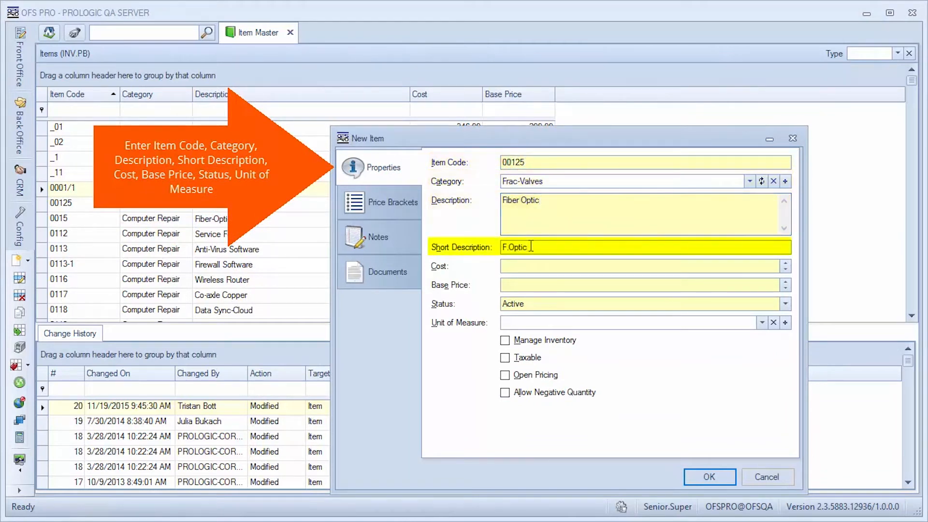
Set the item's cost to 2.00, base price to 1.00 and unit of measure to 8 hours per day
key(Tab)
text(2)
key(Tab)
text(1)
key(Tab)
key(Tab)
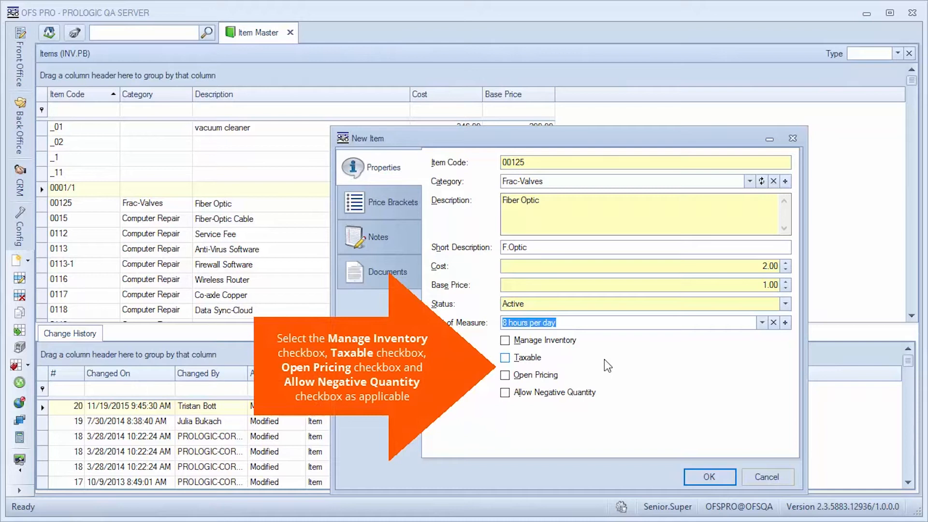
Switch the item's Manage Inventory, Taxable, Open Pricing and Allow Negative Quantity options on and off again in turn
click(506, 341)
click(507, 341)
click(508, 358)
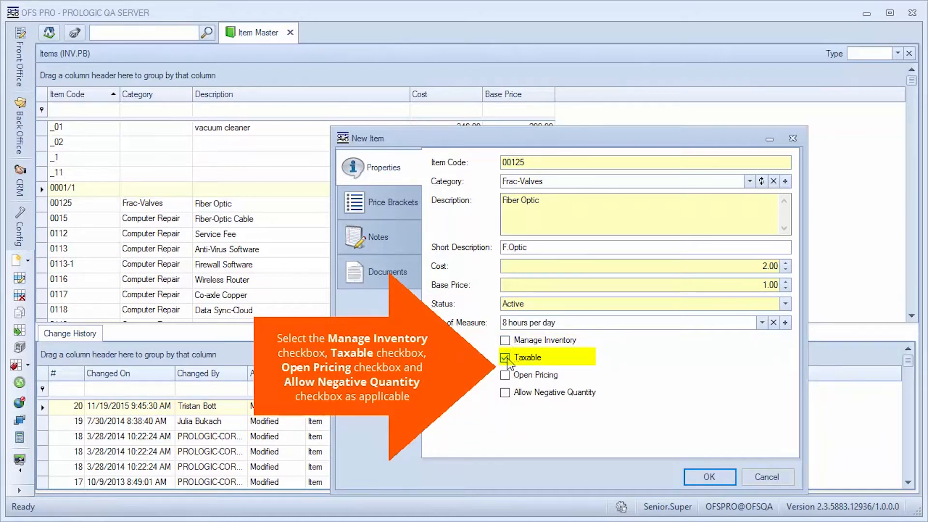
click(506, 358)
click(507, 377)
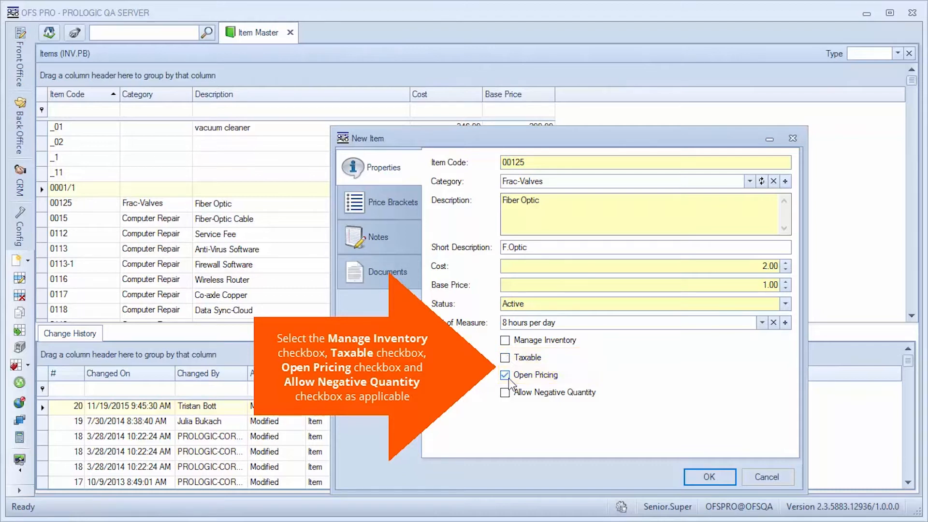
click(508, 377)
click(508, 393)
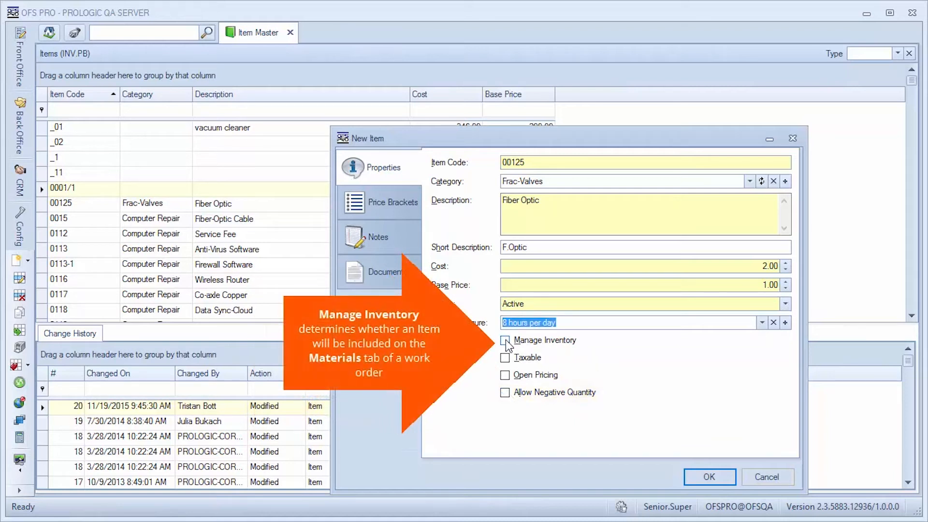
click(505, 342)
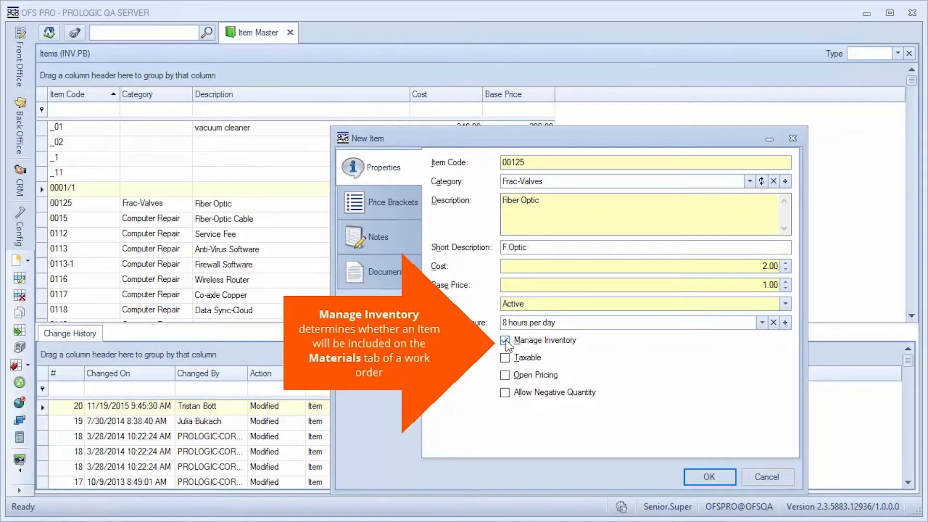
click(505, 341)
click(505, 376)
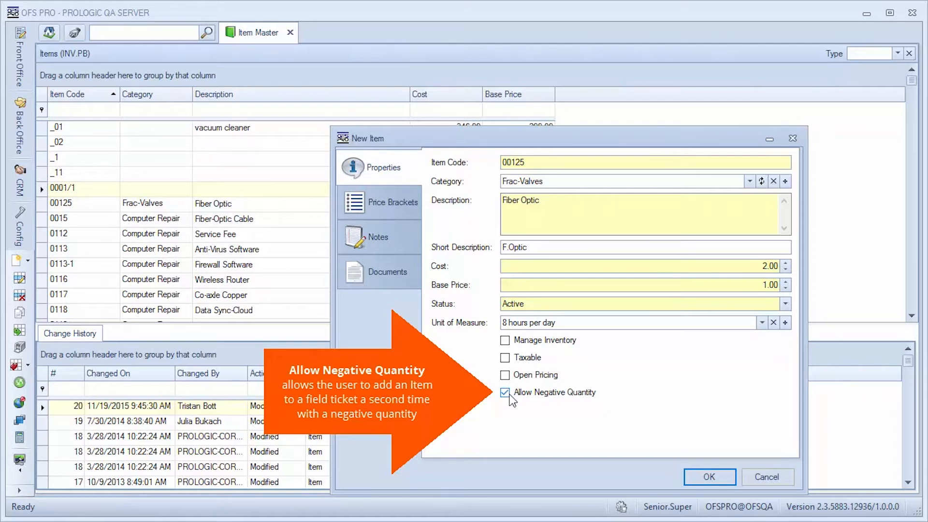
click(510, 395)
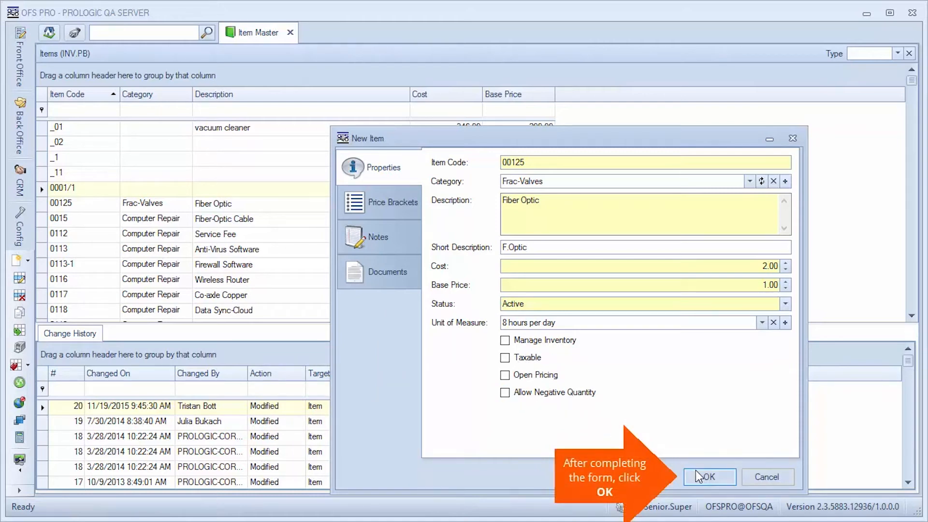
Save the new Fiber Optic item
click(704, 477)
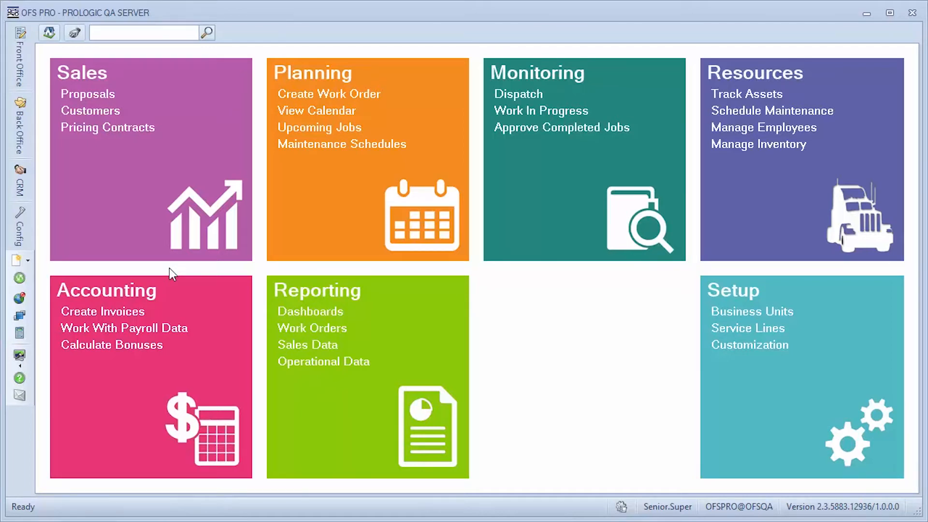
Open the back-office Asset Listing and start a new asset
click(28, 144)
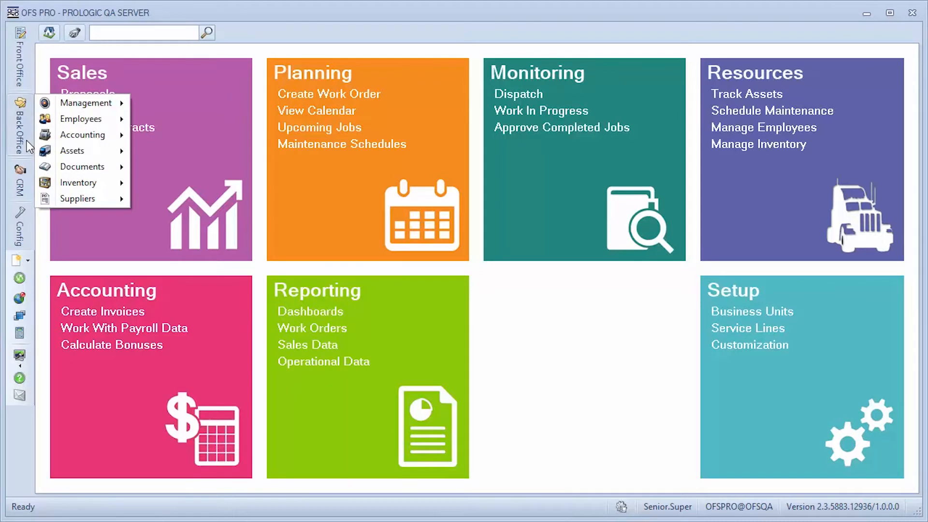
mouse_move(88, 150)
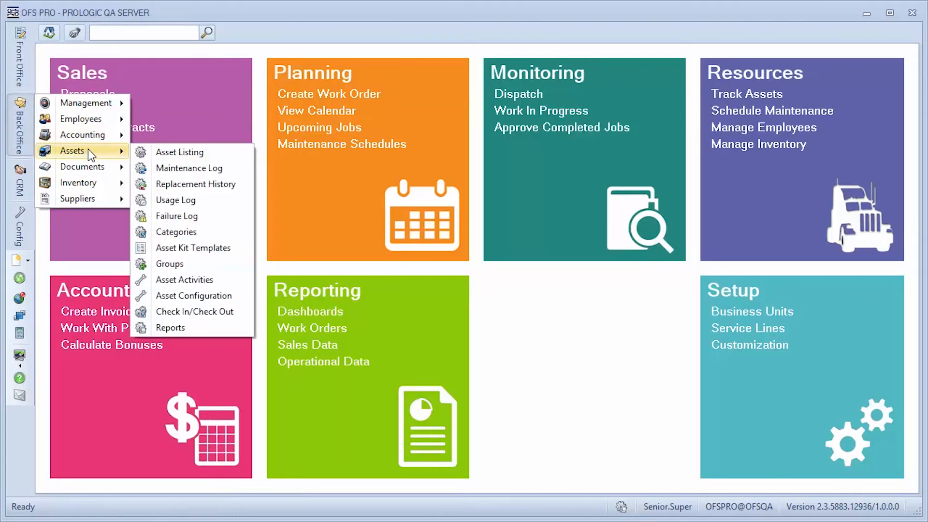
click(232, 153)
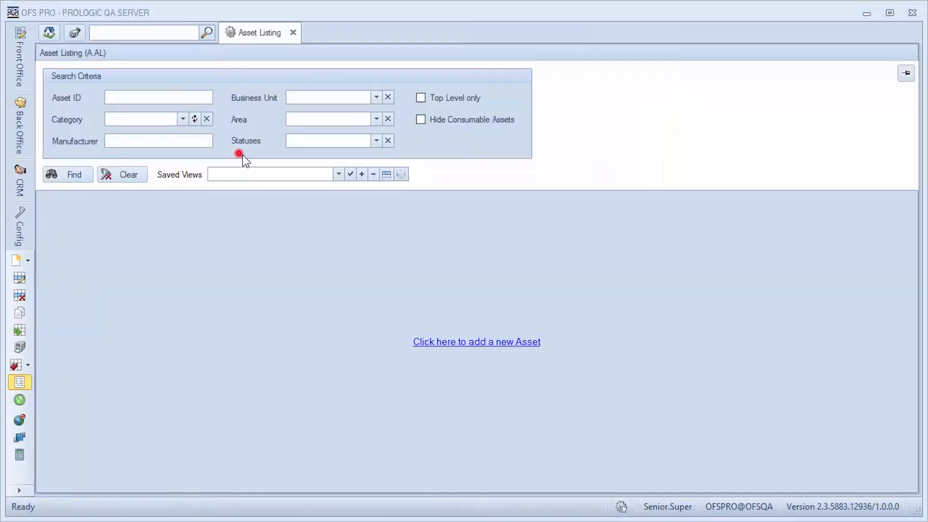
right_click(376, 290)
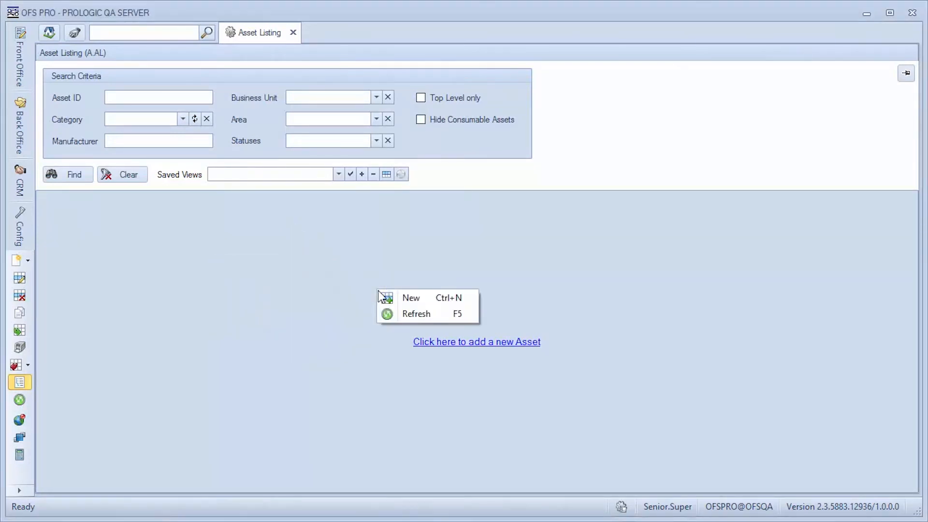
click(387, 296)
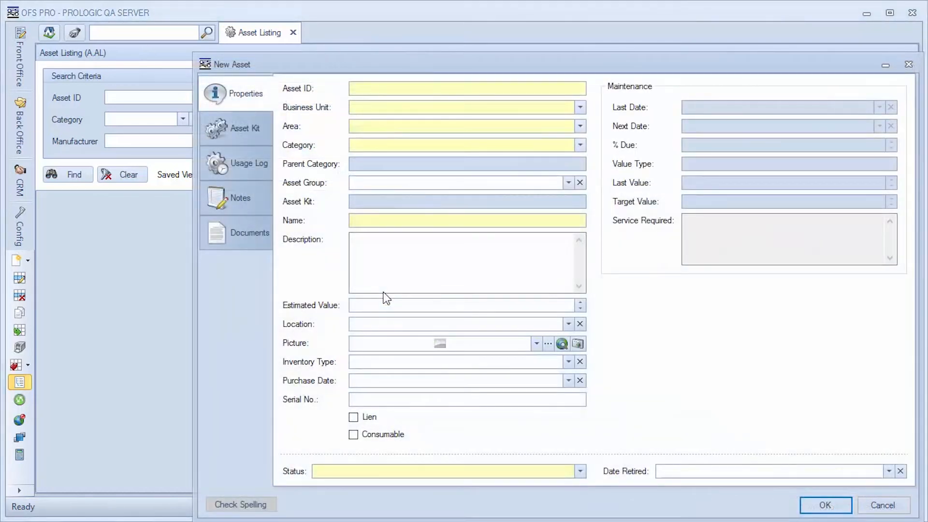
Enter asset ID 00125 and choose business unit Acme Cement Pumping, area Chesapeake and category 3rd Party
click(444, 92)
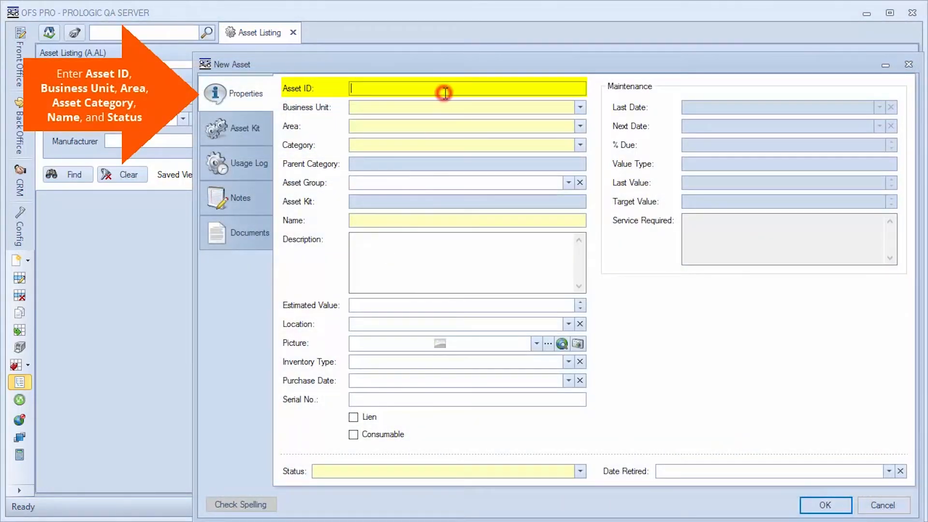
text(00125)
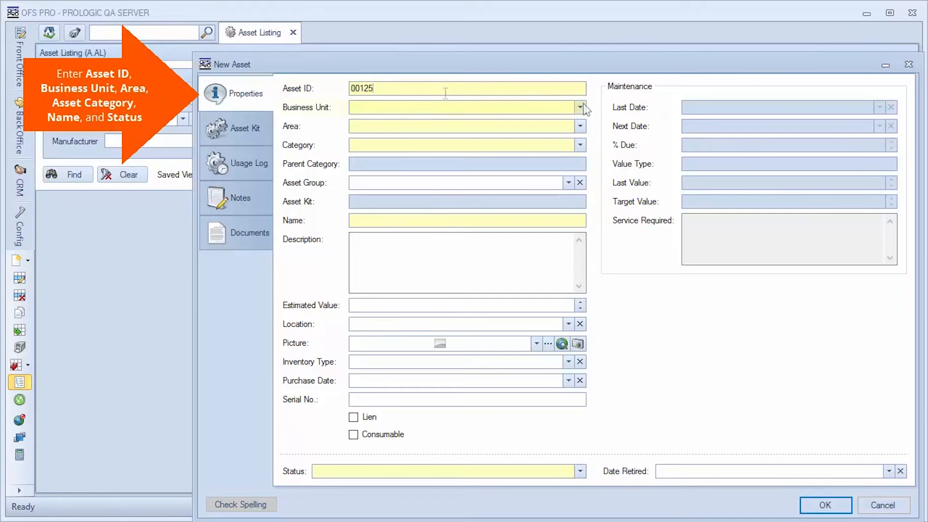
click(581, 107)
click(416, 132)
click(580, 126)
click(416, 157)
click(581, 145)
click(463, 186)
Name the asset dr.5 and set its status to Available
click(414, 221)
text(dr.5)
click(473, 472)
click(477, 499)
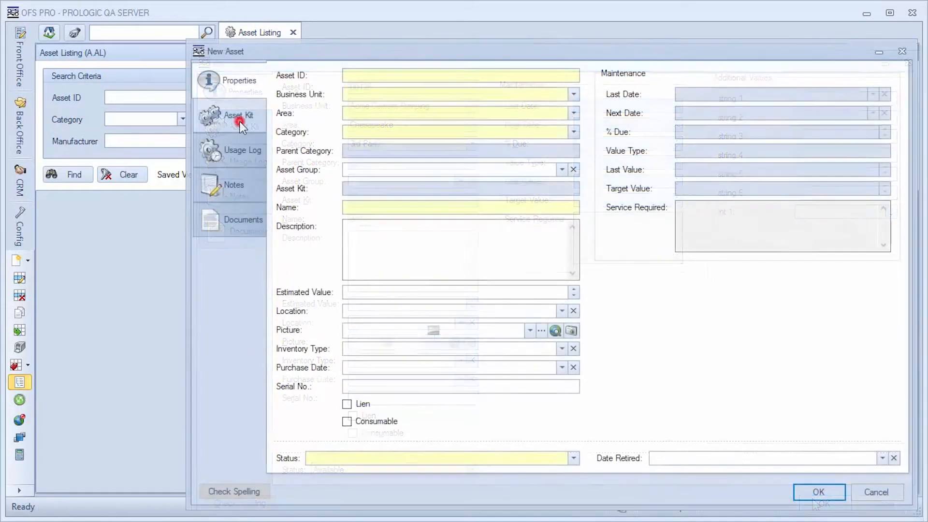
Add the _bolt asset as a member of the new asset's kit
click(240, 124)
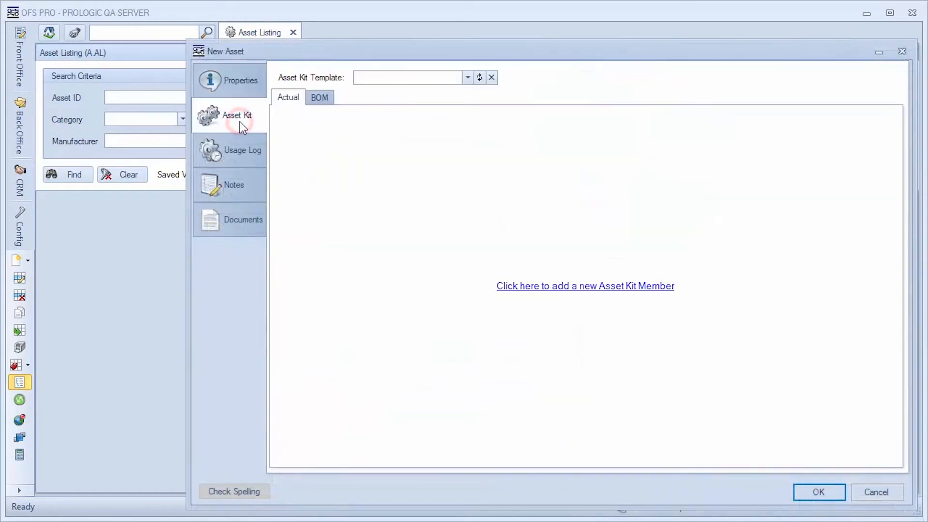
click(564, 287)
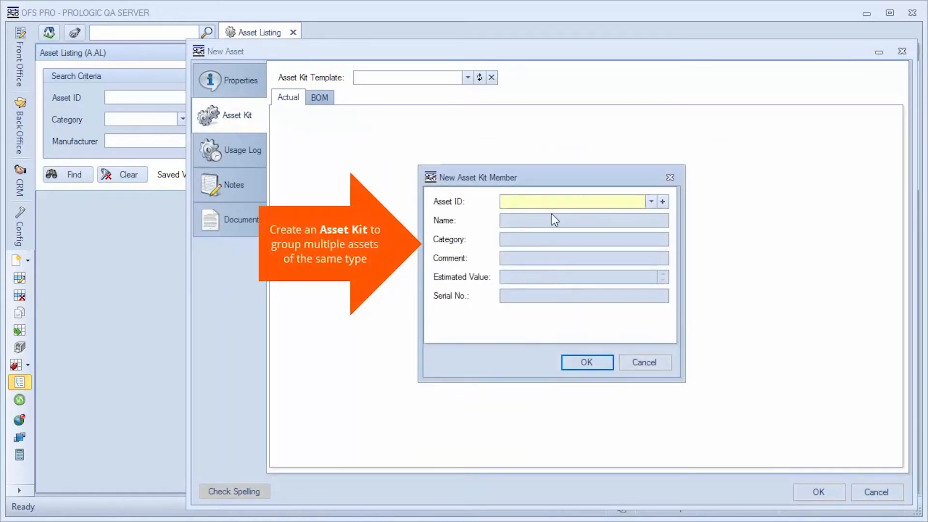
click(651, 203)
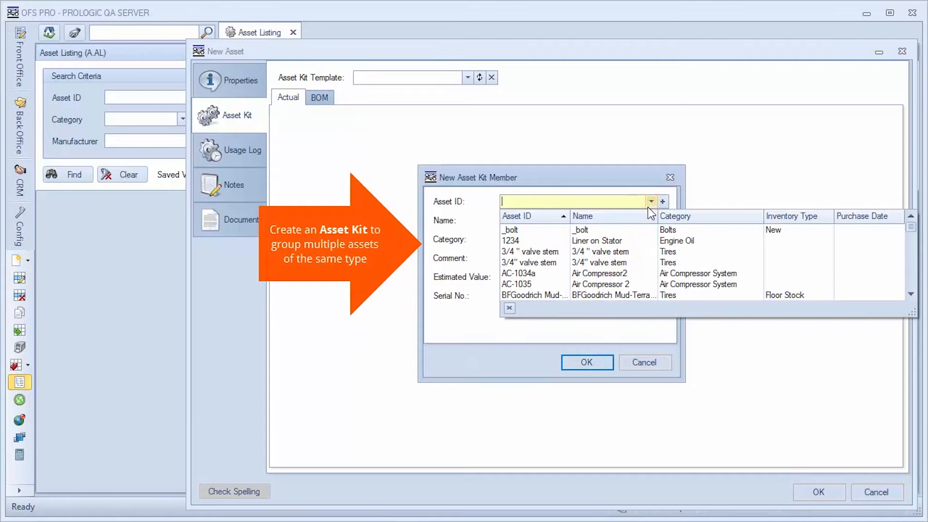
click(544, 229)
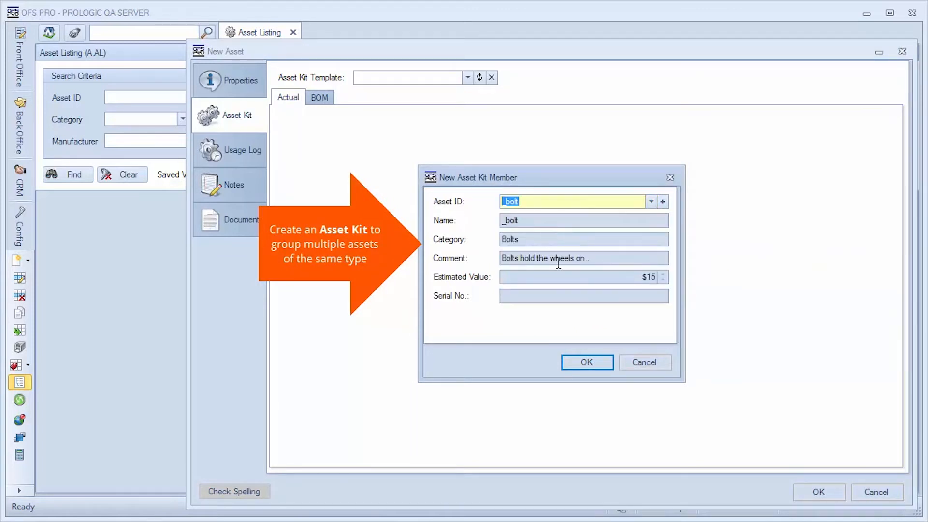
click(604, 367)
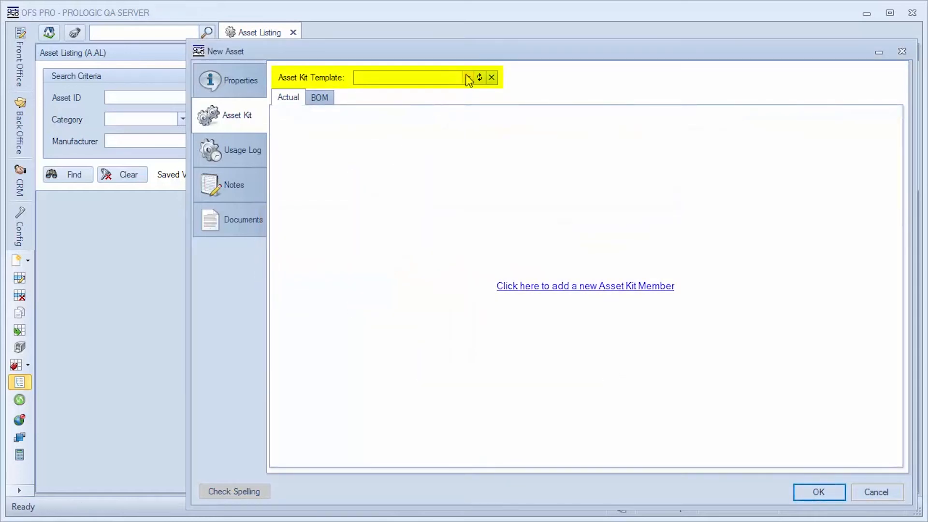
Apply Test Kit Template to the asset kit and display its bill of materials
click(467, 77)
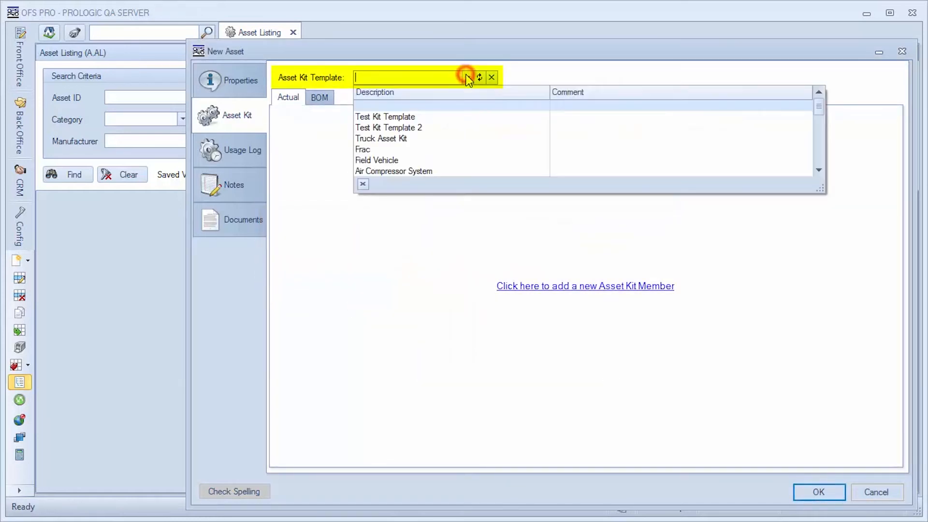
click(459, 117)
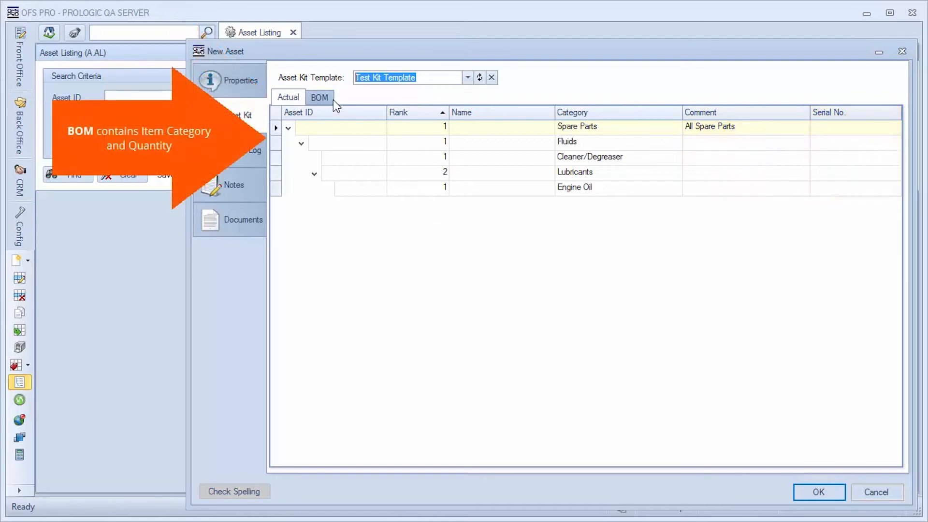
click(321, 98)
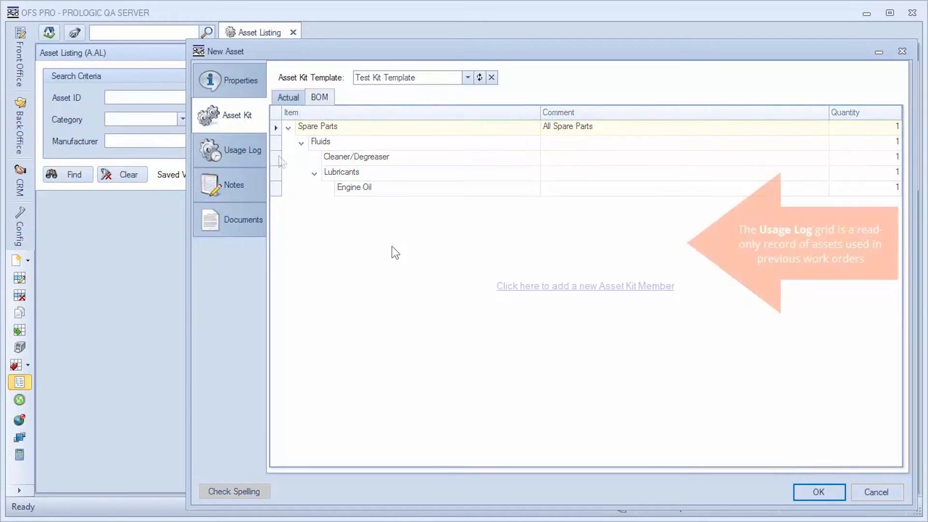
Check the asset's usage log and save the new asset
click(241, 152)
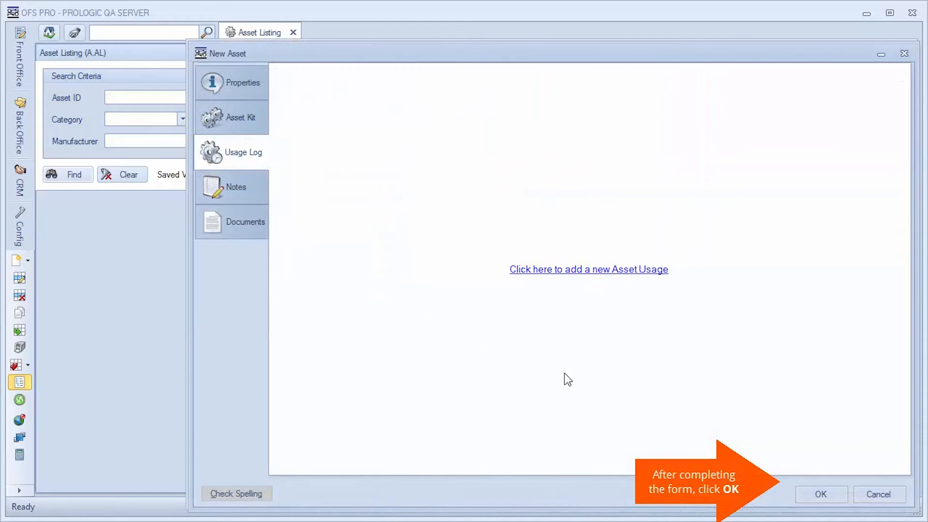
click(805, 496)
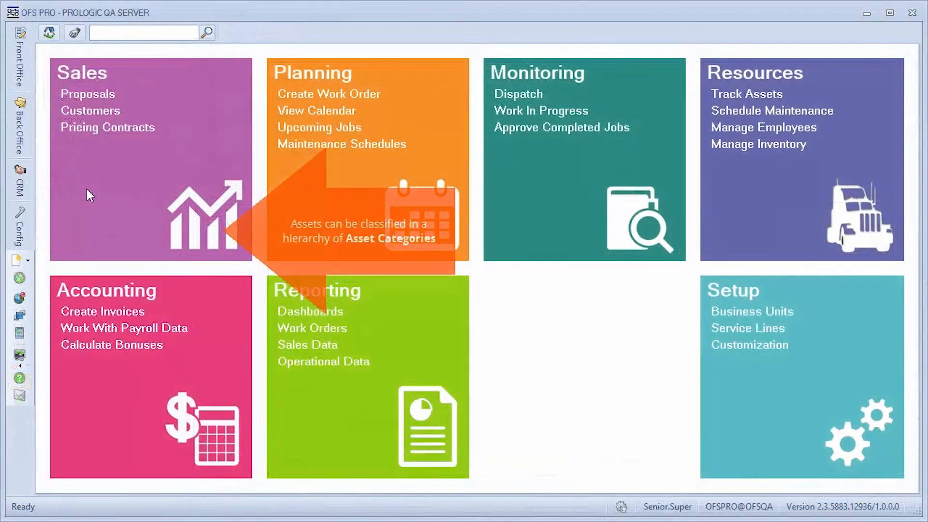
Open the Aux Vehicle category from the back-office asset categories and examine its notes and documents
click(30, 141)
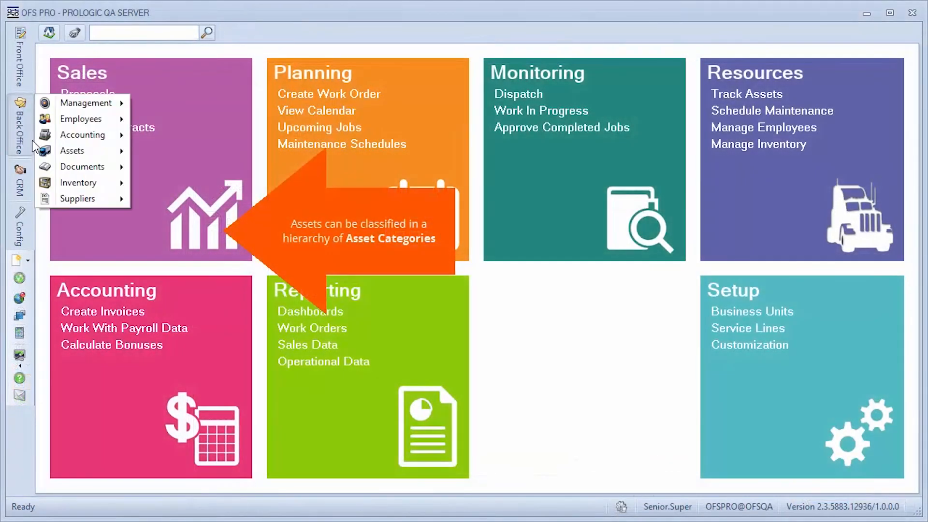
mouse_move(82, 153)
click(209, 231)
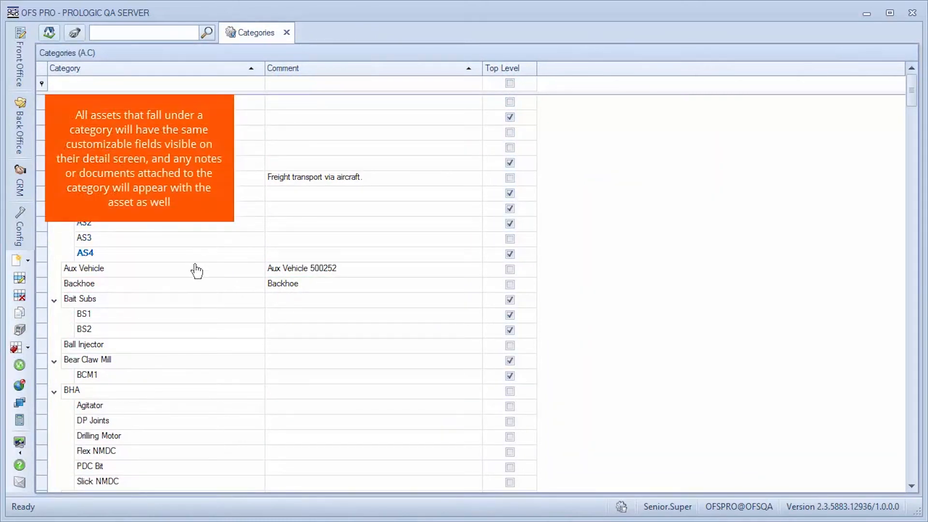
double_click(122, 279)
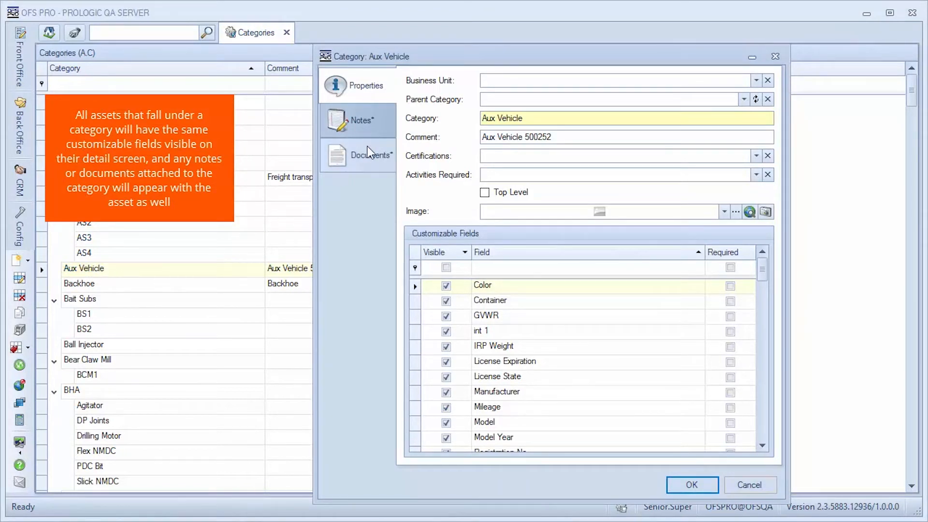
click(388, 118)
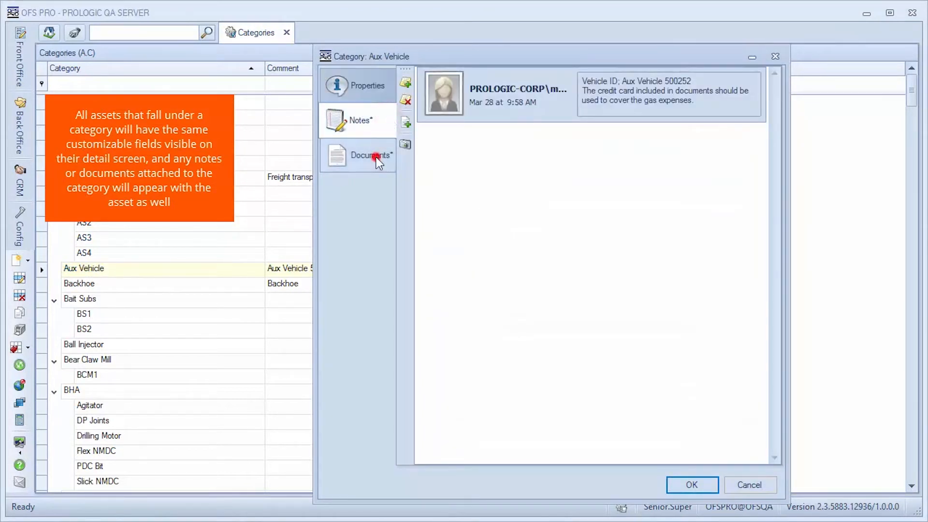
click(378, 161)
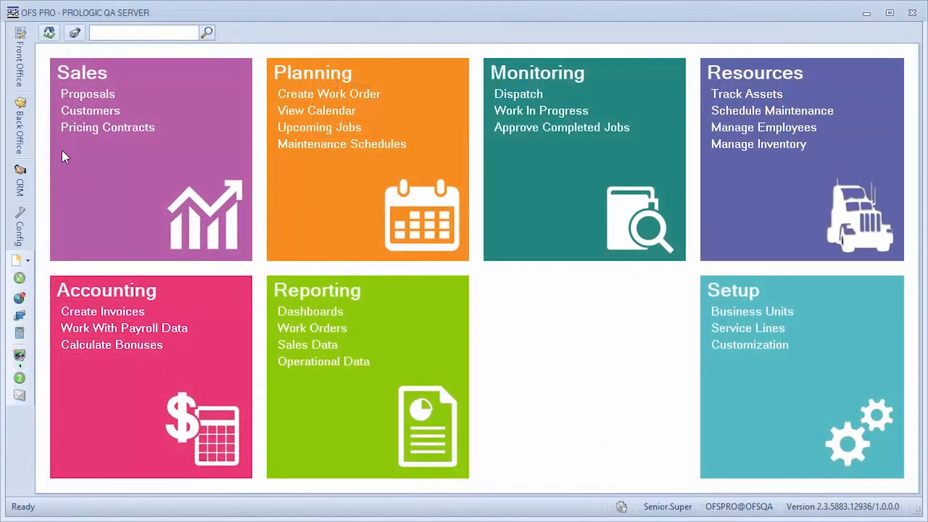
Open the back-office asset Categories list and start a new category
click(23, 140)
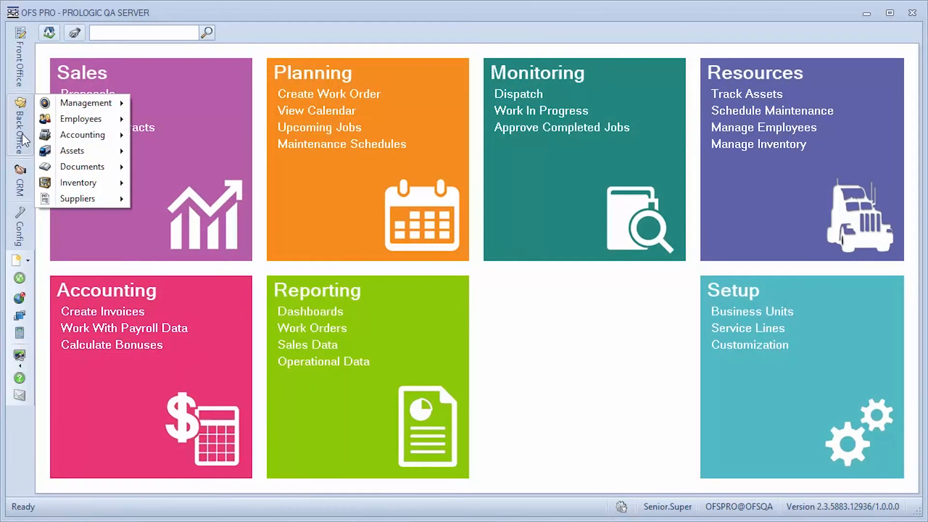
mouse_move(94, 151)
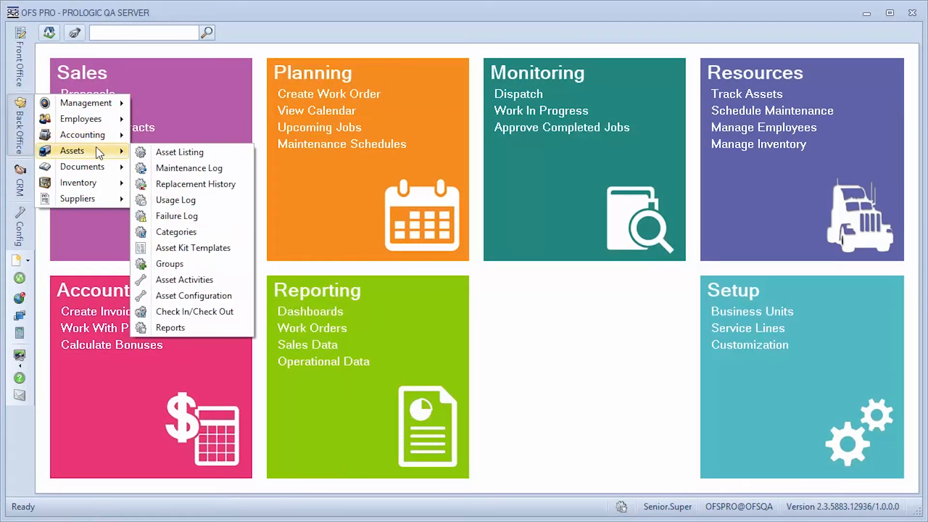
click(244, 231)
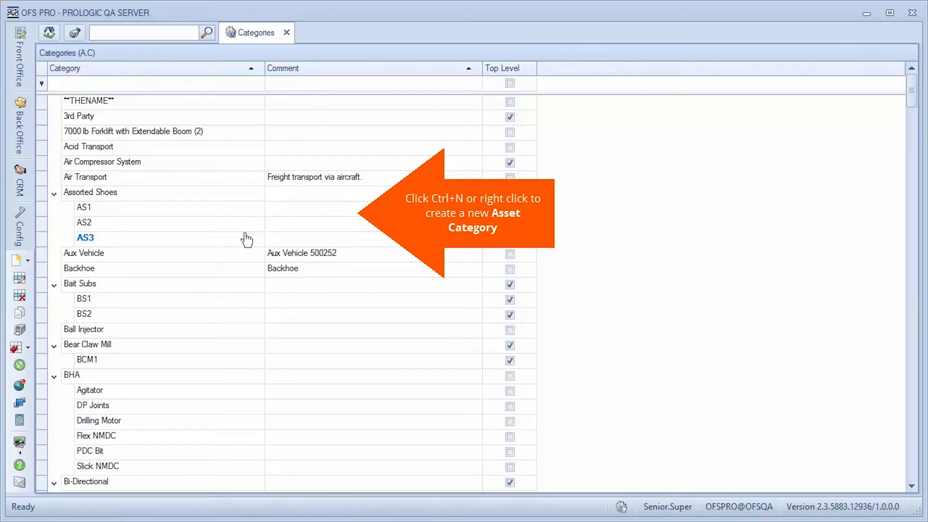
right_click(240, 207)
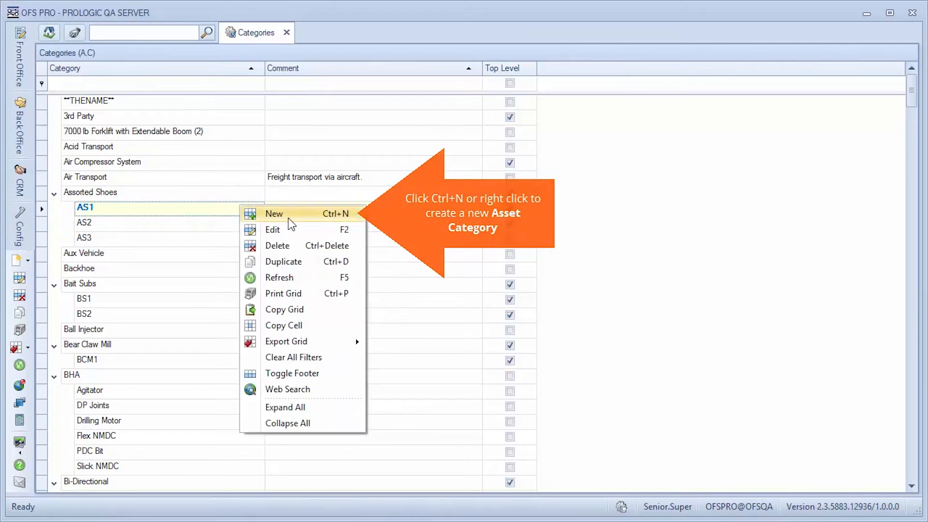
click(288, 216)
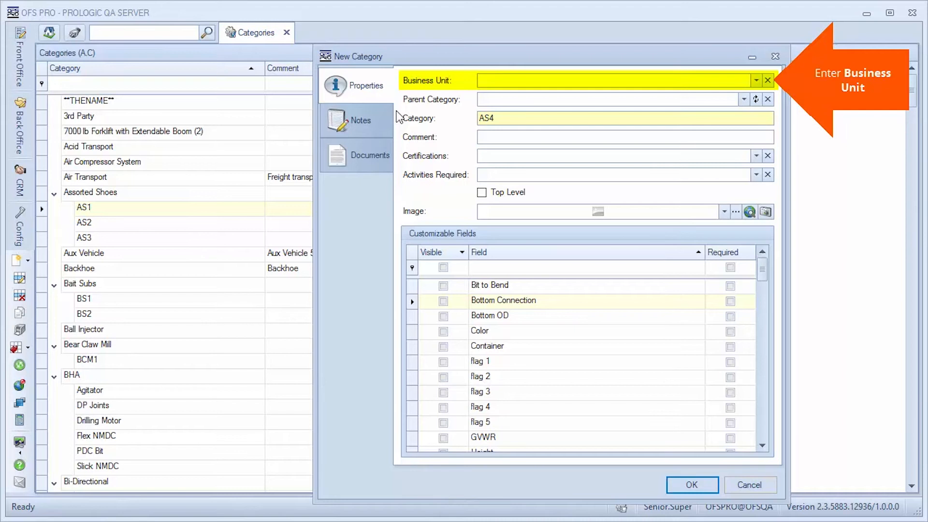
Assign category AS4 to business unit Chris's Business and parent category Assorted Shoes
click(756, 81)
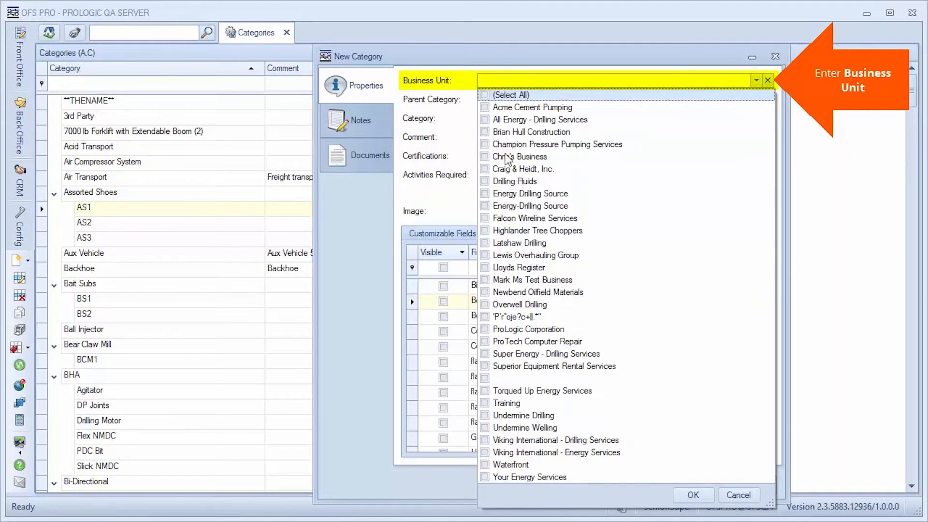
click(484, 157)
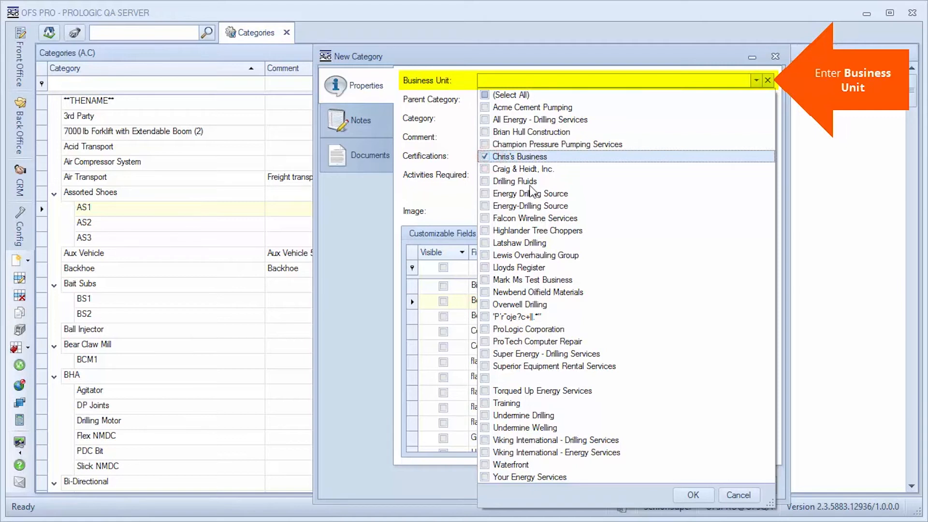
click(694, 489)
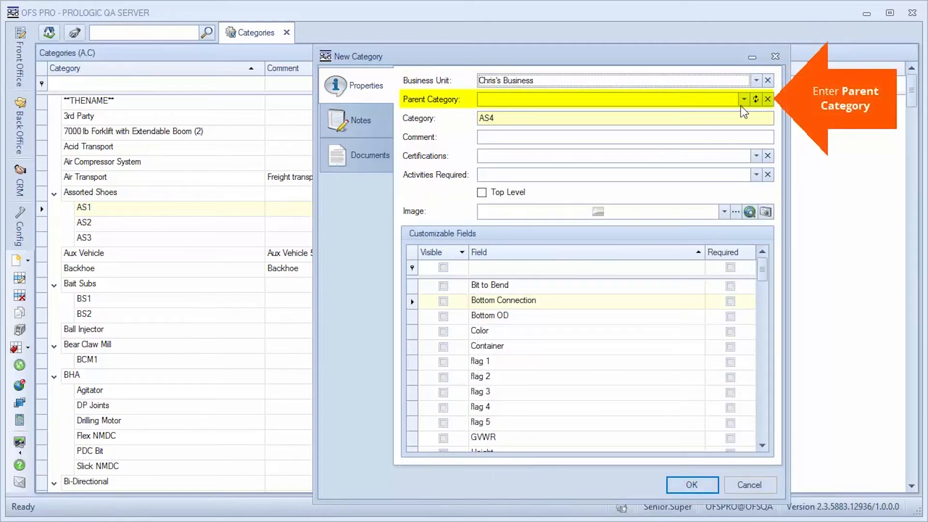
click(743, 100)
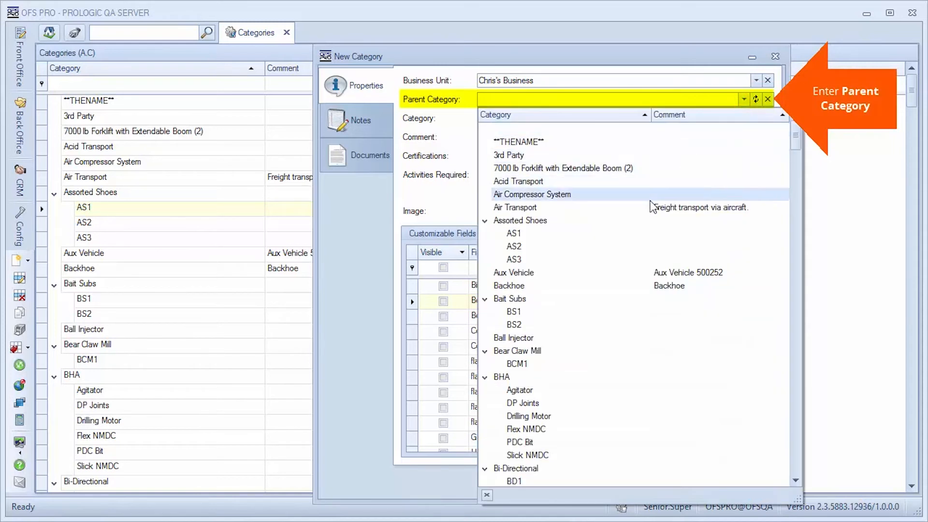
click(628, 221)
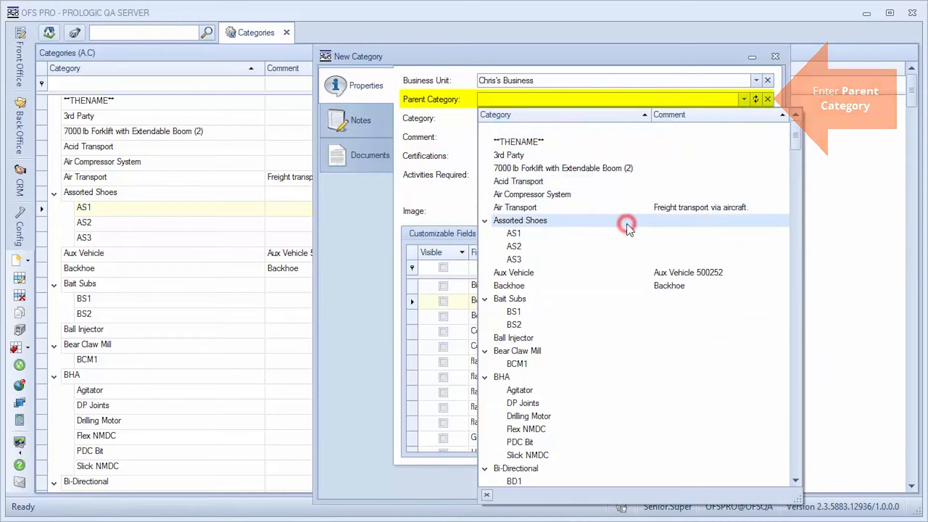
Set the category's certification to Osha Yearly Refresher and its required activity to Utilization Hours
click(756, 156)
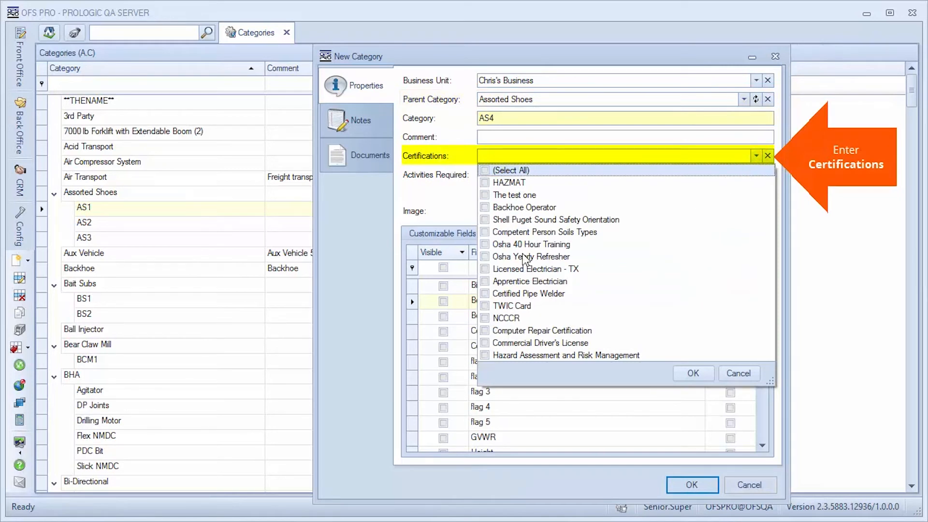
click(485, 257)
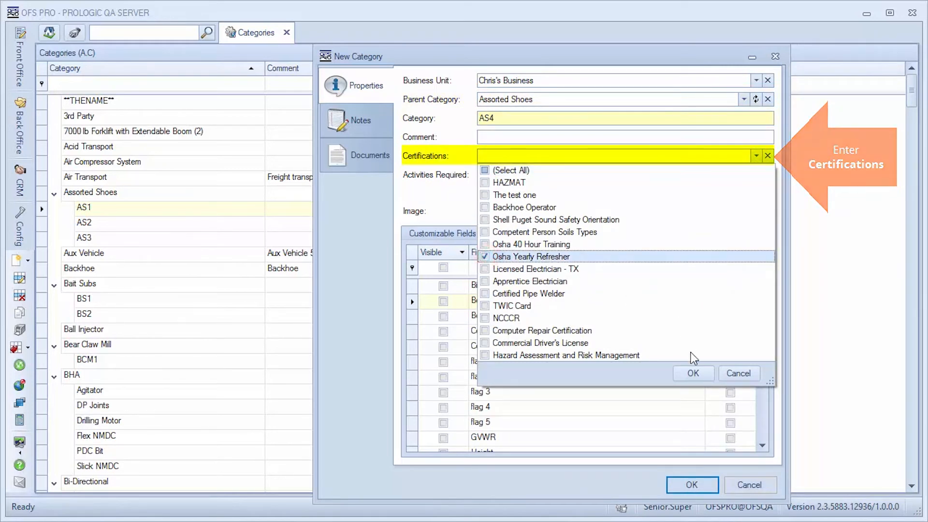
click(694, 373)
click(755, 175)
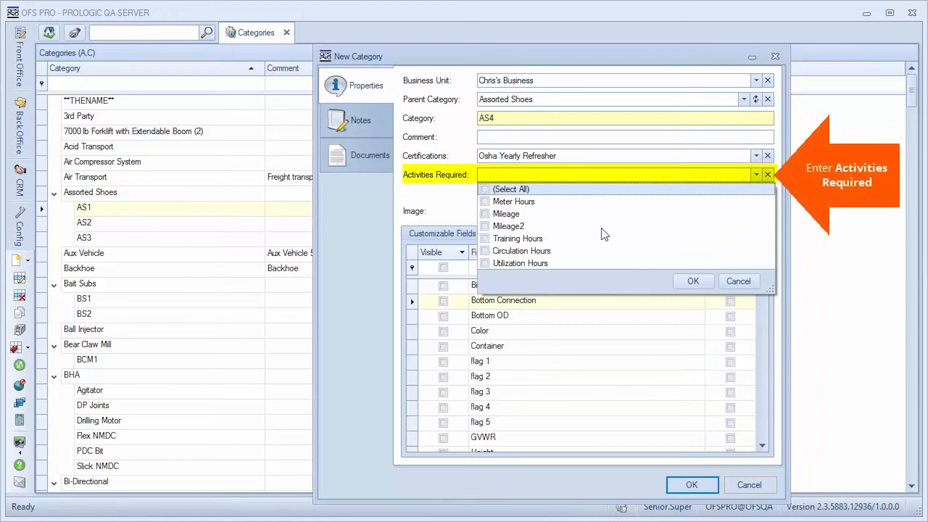
click(486, 264)
click(688, 280)
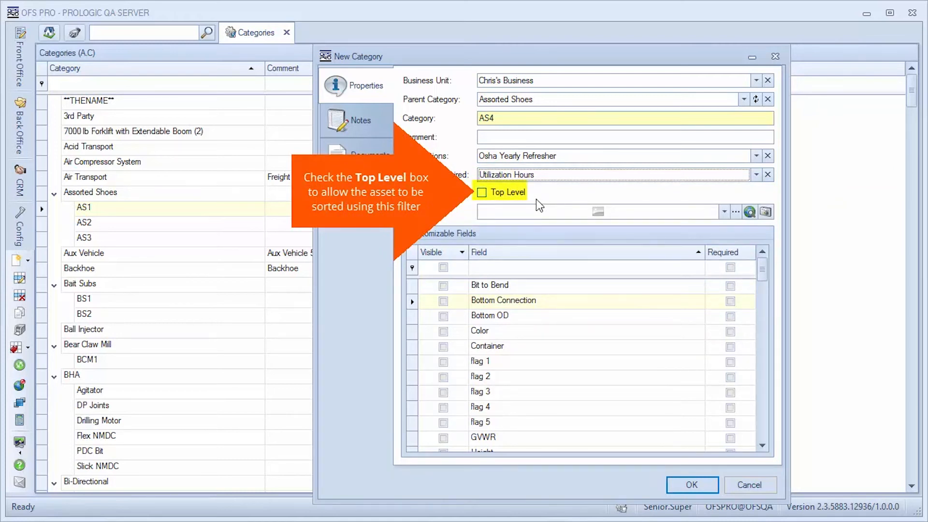
Mark the category as Top Level and make its customizable fields Color and flag 1 visible
click(485, 196)
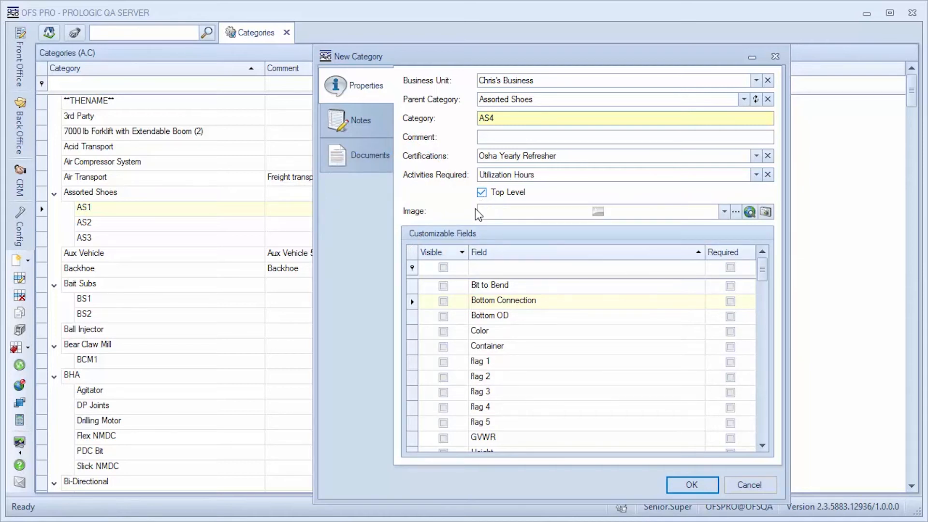
click(444, 332)
click(443, 362)
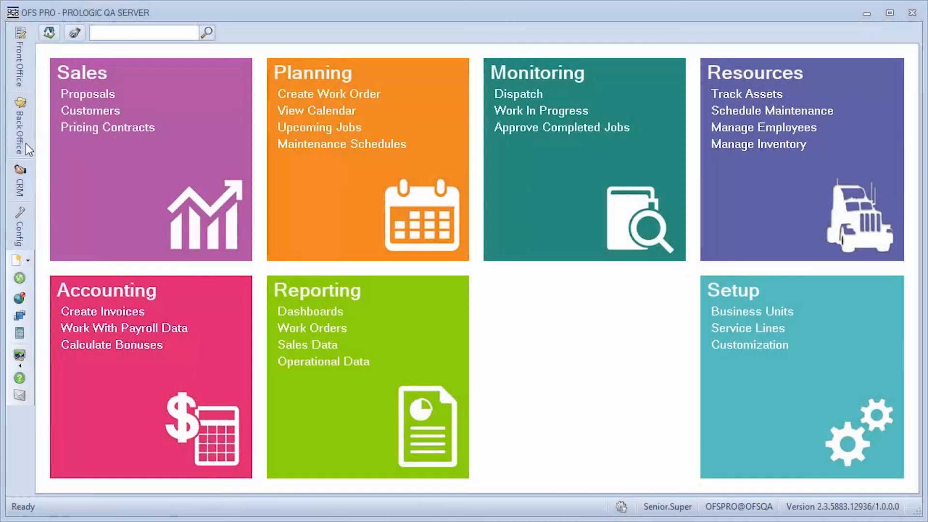
Open the front-office Customer List and start a new customer
click(20, 98)
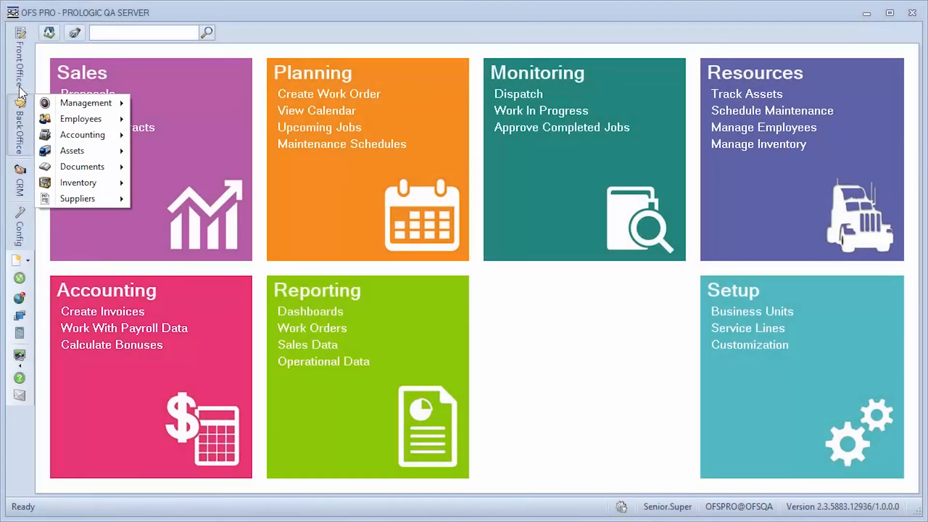
click(24, 79)
mouse_move(60, 51)
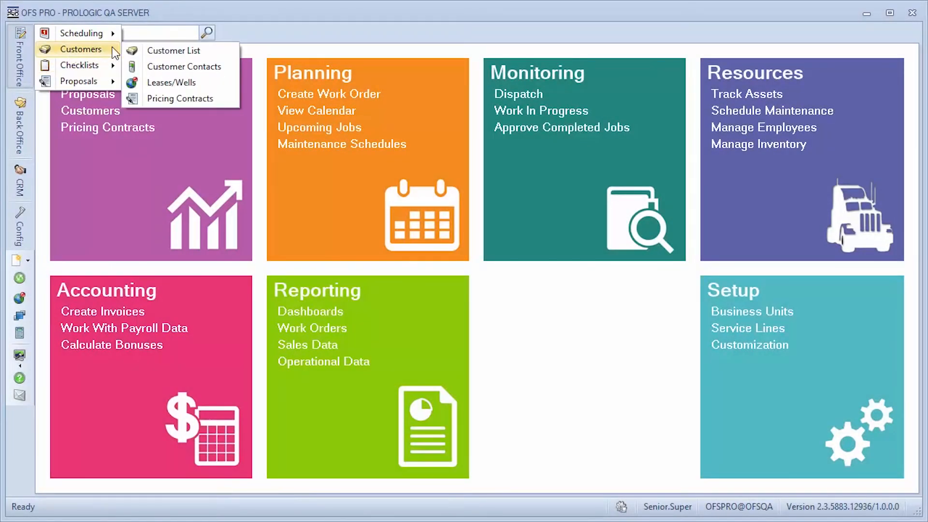
click(203, 50)
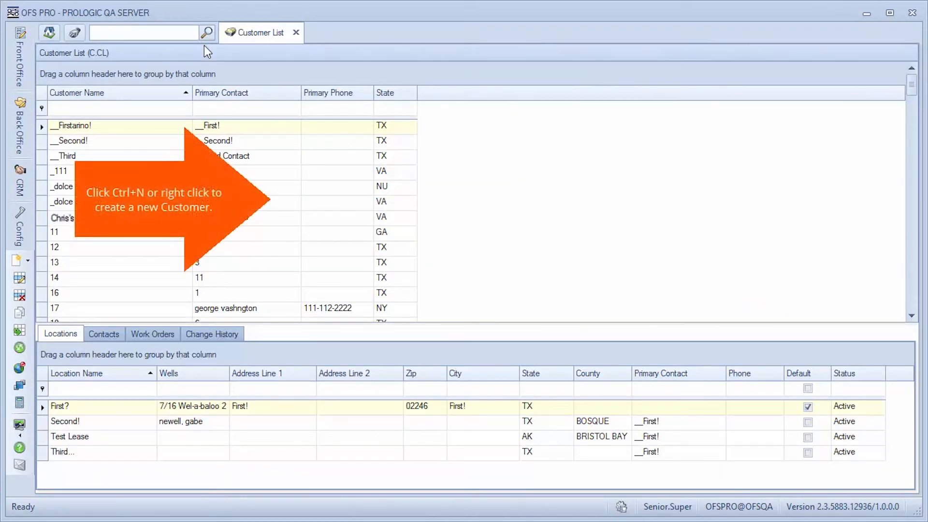
right_click(283, 190)
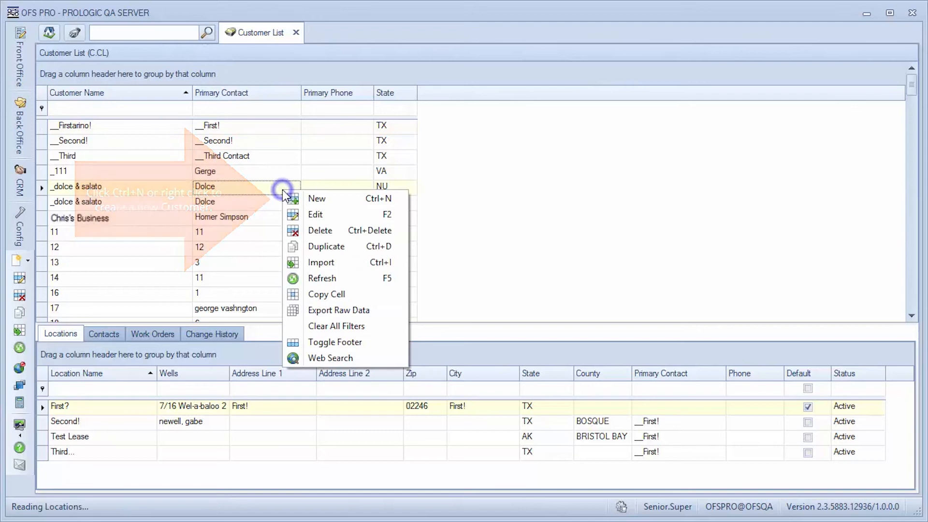
click(315, 199)
Name the new customer Best Drilling Services Inc. and enter the primary contact's full name
text(Best Drilling Services Inc.)
key(Tab)
text(Jane Doe)
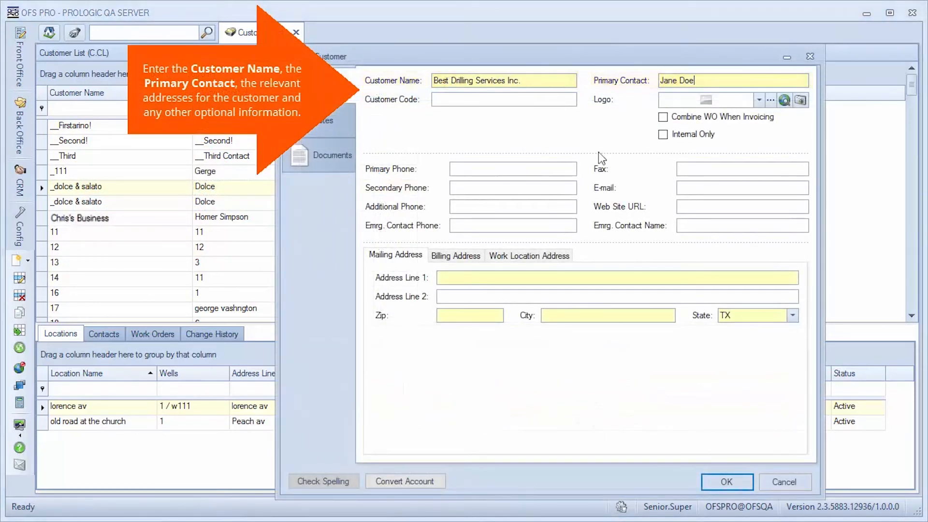
Fill in the customer's mailing address with the street address and zip code
click(498, 278)
click(442, 317)
text(63031)
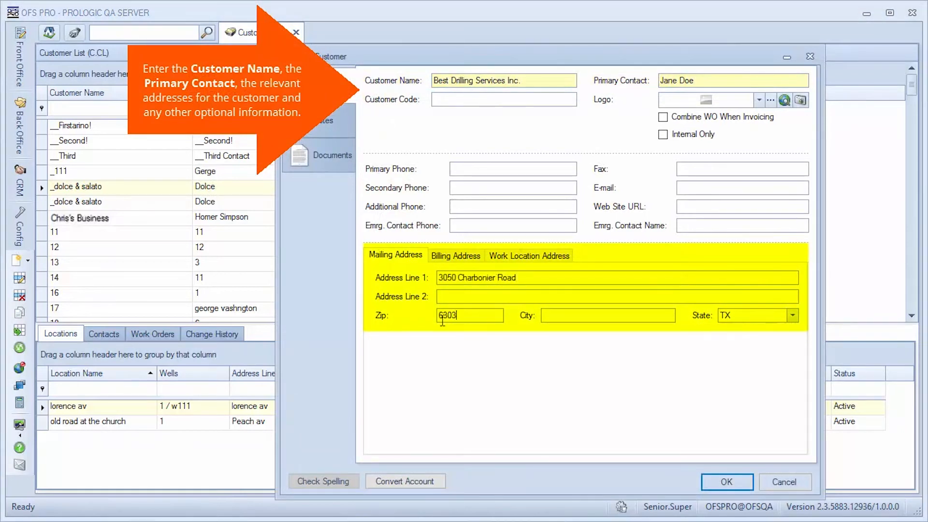
click(738, 410)
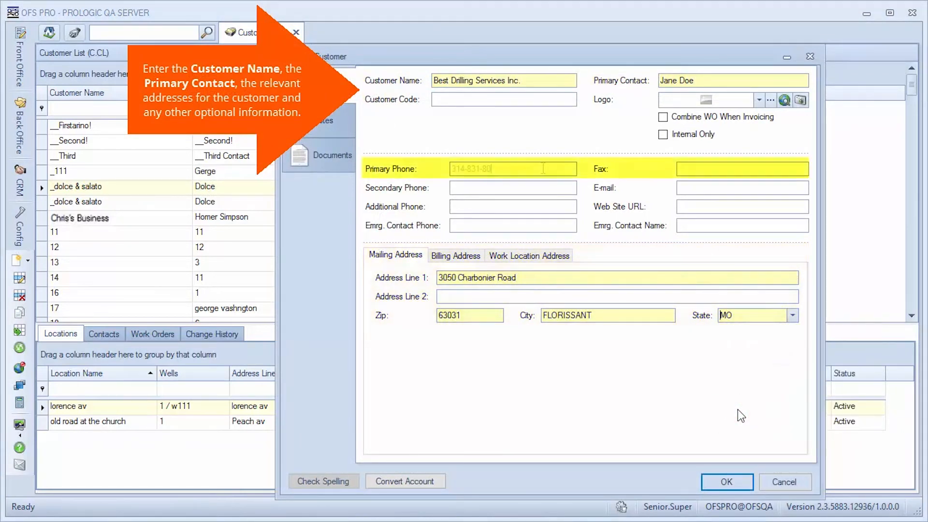
Enter the customer's primary phone and fax numbers along with the remaining contact details
text(52)
click(686, 168)
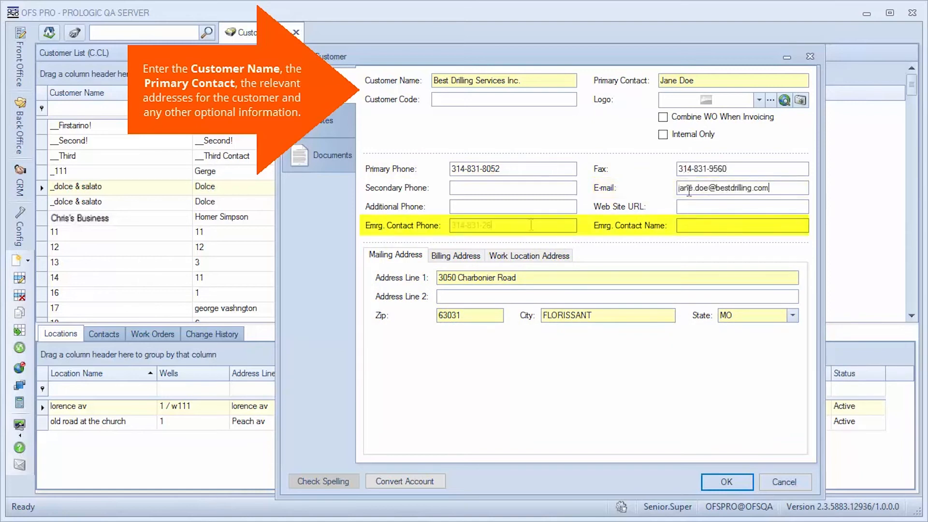
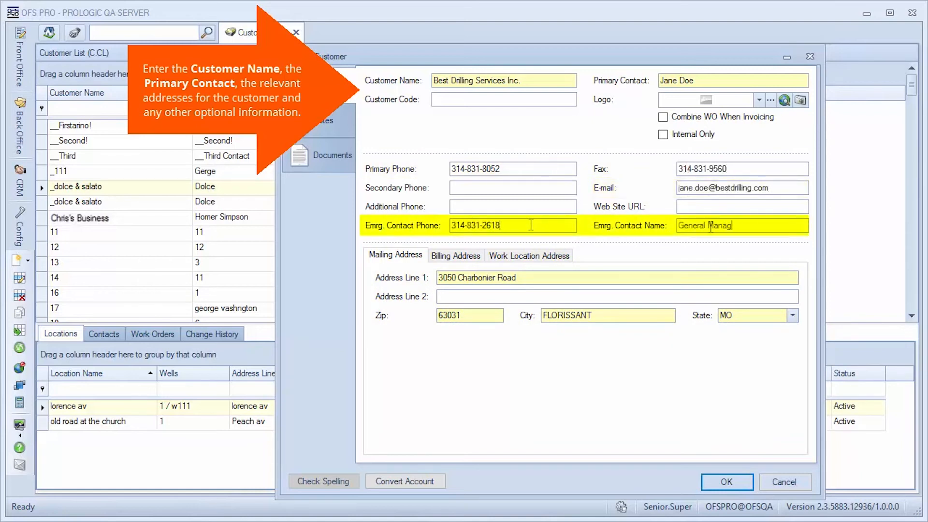
text(er)
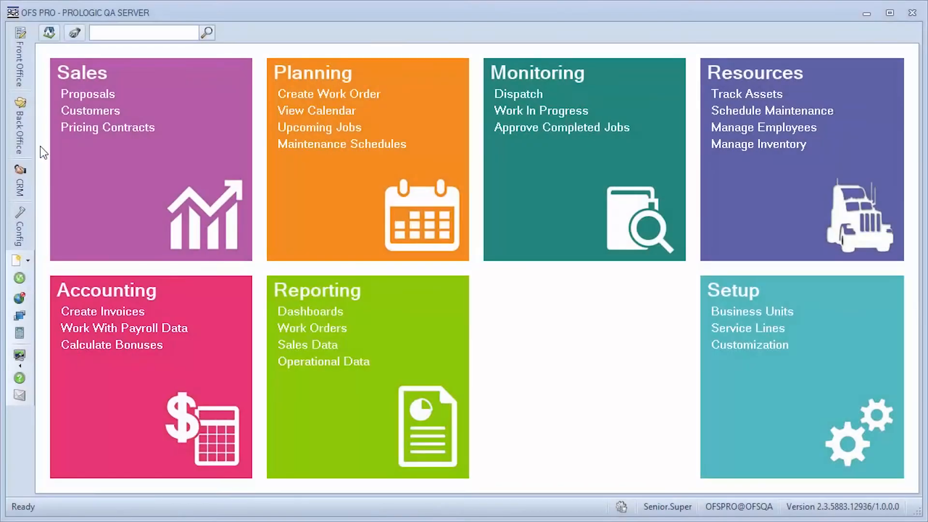
Open the back-office Employee List and start a new employee
click(19, 127)
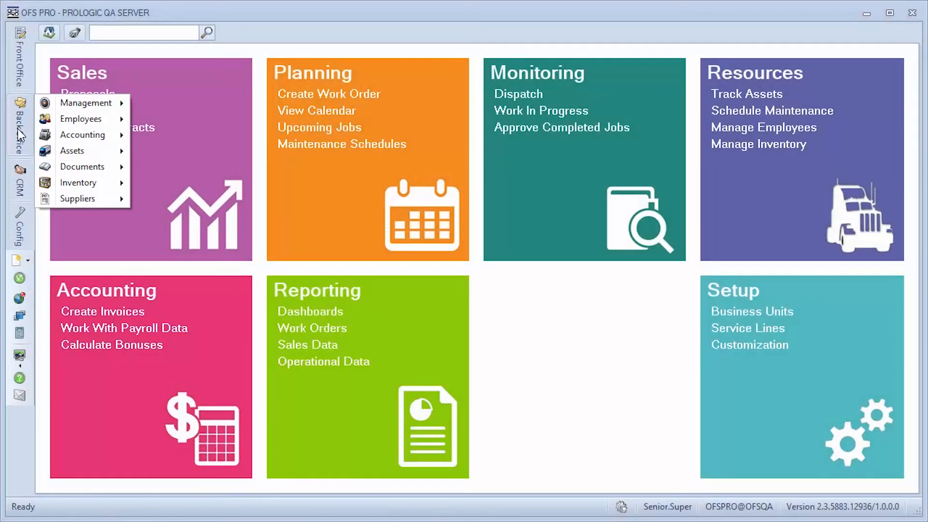
mouse_move(79, 120)
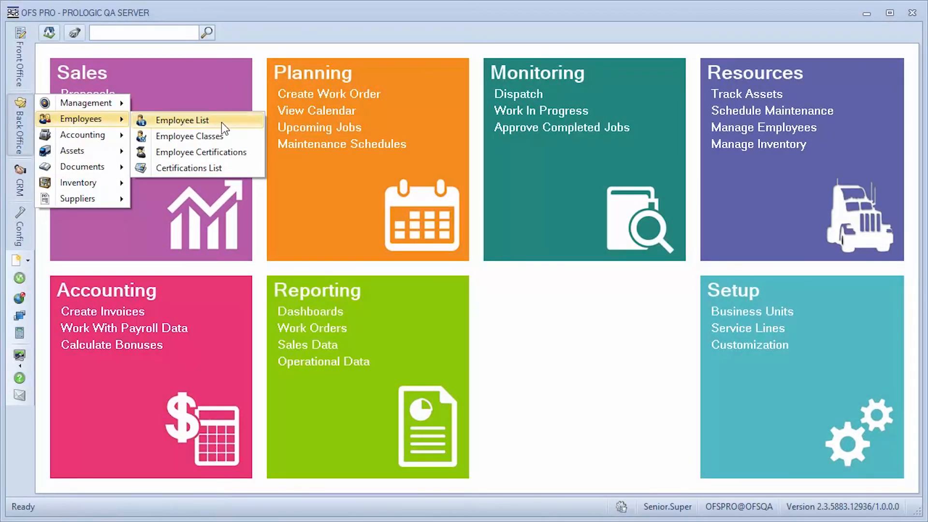
click(184, 121)
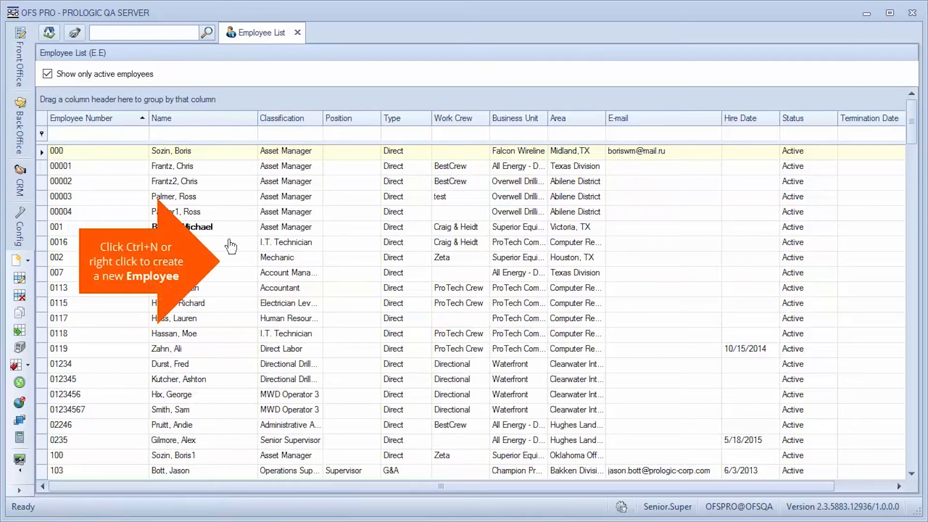
right_click(228, 250)
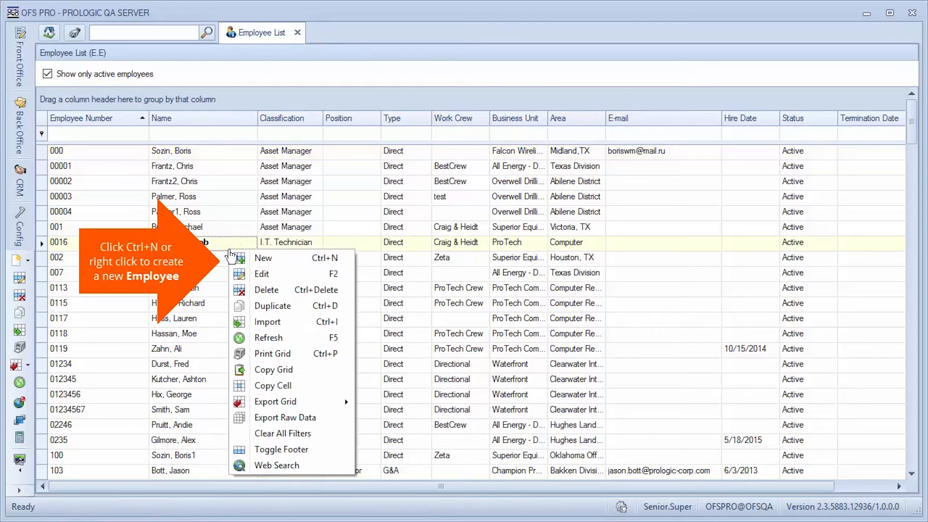
click(284, 263)
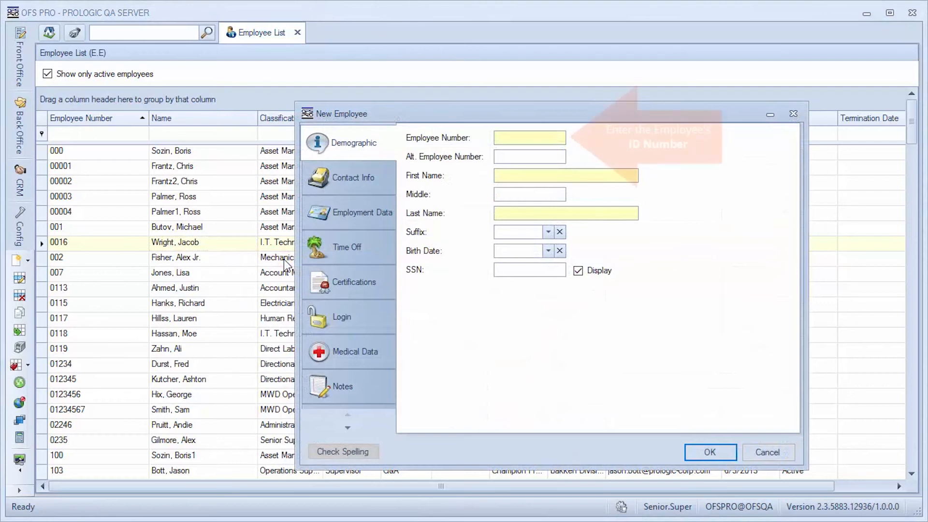
Enter the new employee's employee number, first name and last name in the demographic data
click(513, 139)
text(12031980)
click(549, 175)
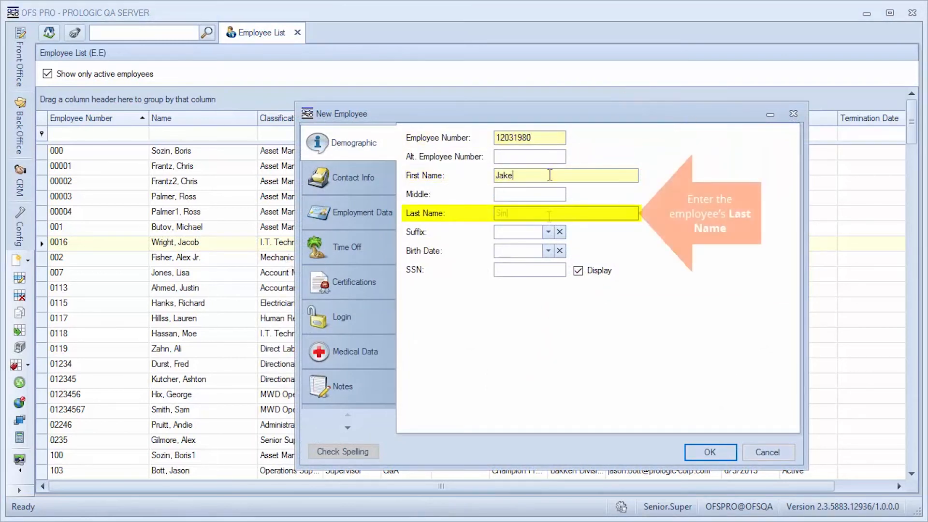
click(549, 216)
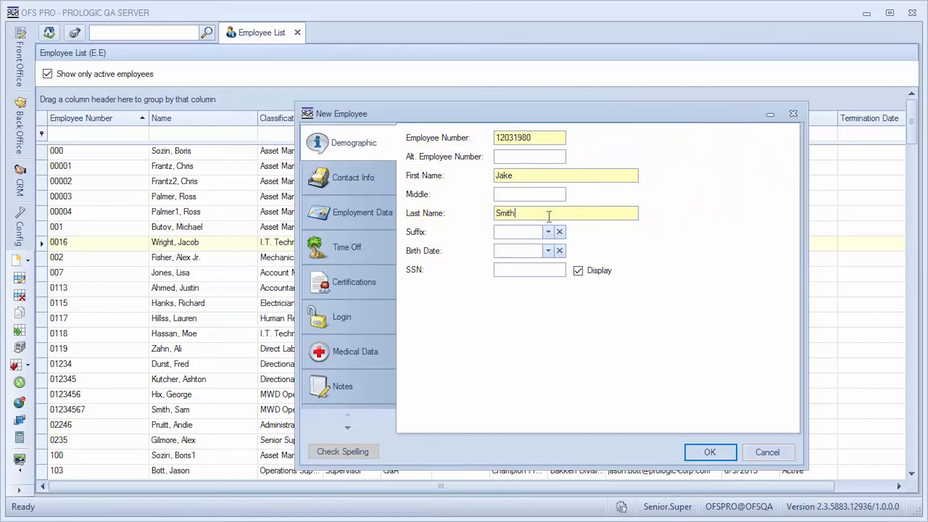
Fill in the employee's home address in the contact information, including street, zip code, city and state
click(360, 174)
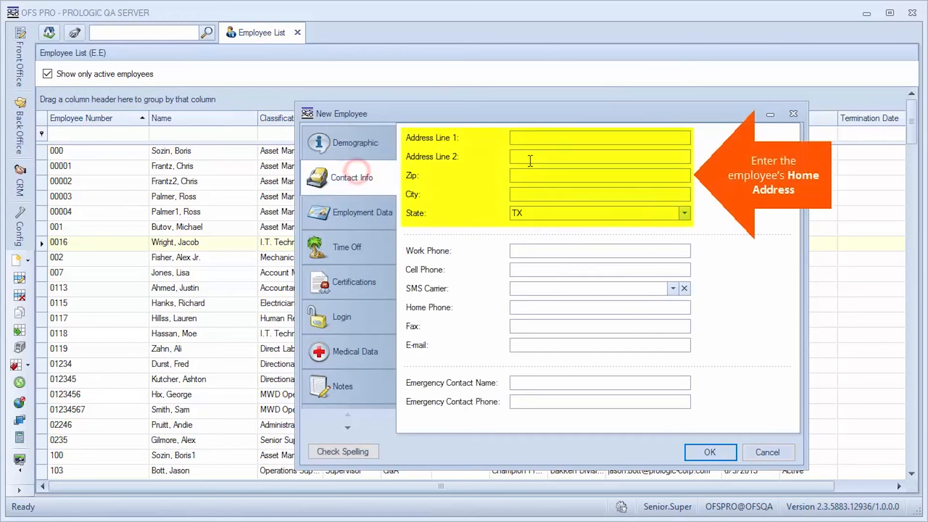
click(539, 138)
click(532, 175)
text(77840)
key(Tab)
text(WASHINGTON)
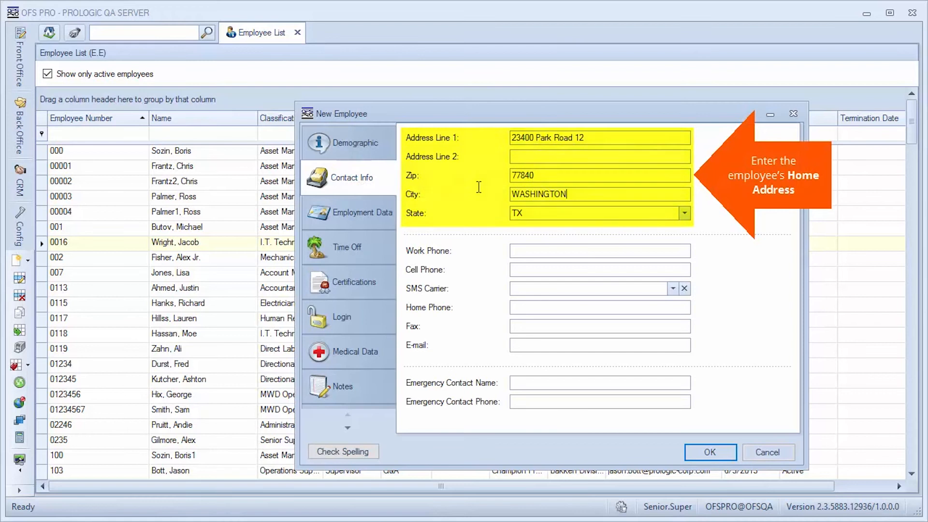
click(685, 213)
click(544, 308)
Set the employee's classification to Electrician Level 1, business unit to Acme Cement Pumping and area to Chesapeake in the employment data
click(379, 214)
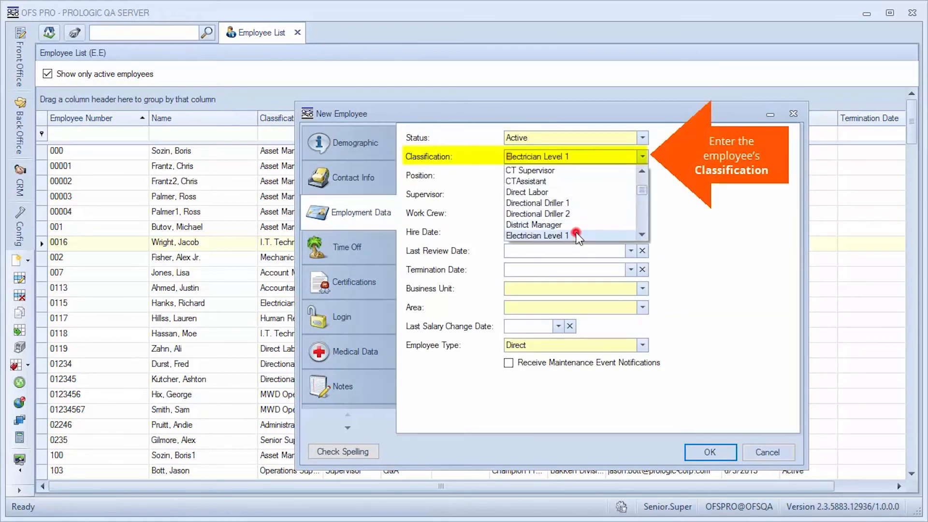
click(579, 234)
click(643, 289)
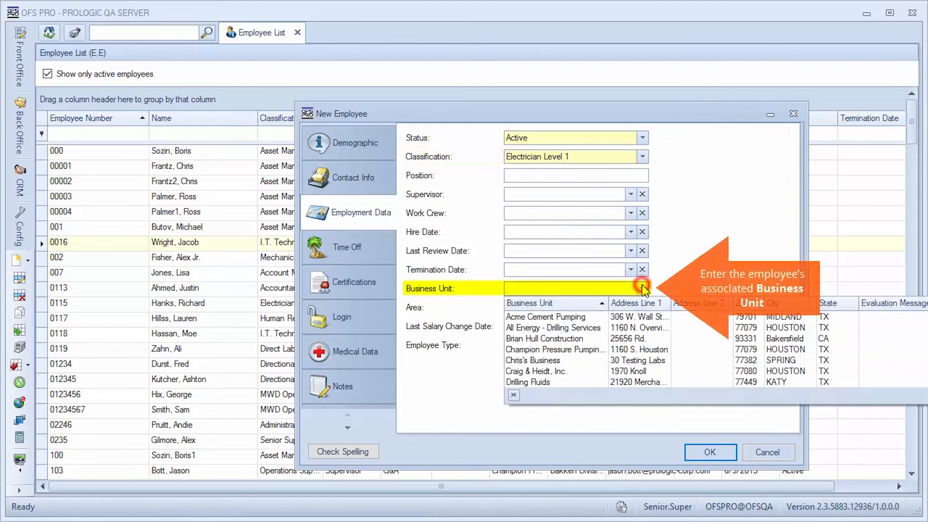
click(585, 317)
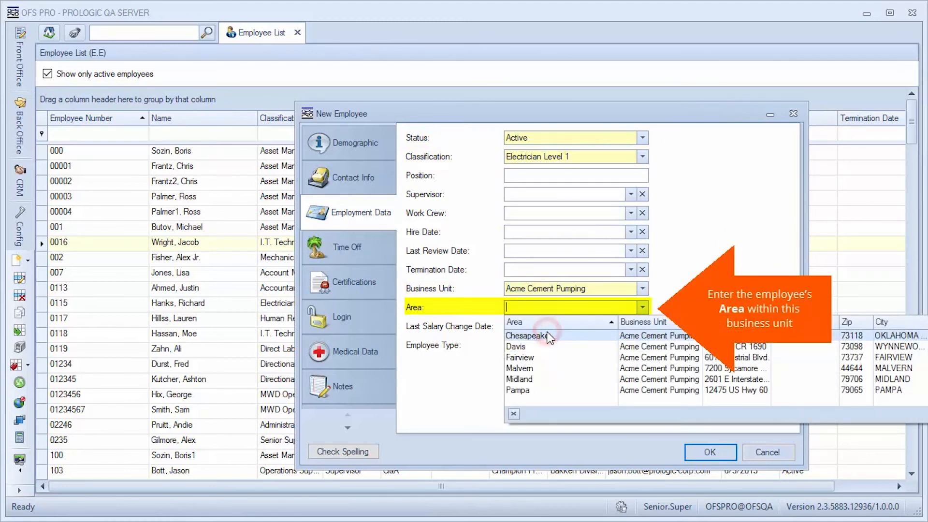
click(549, 336)
Set the employee type to Direct and save the new employee
click(642, 345)
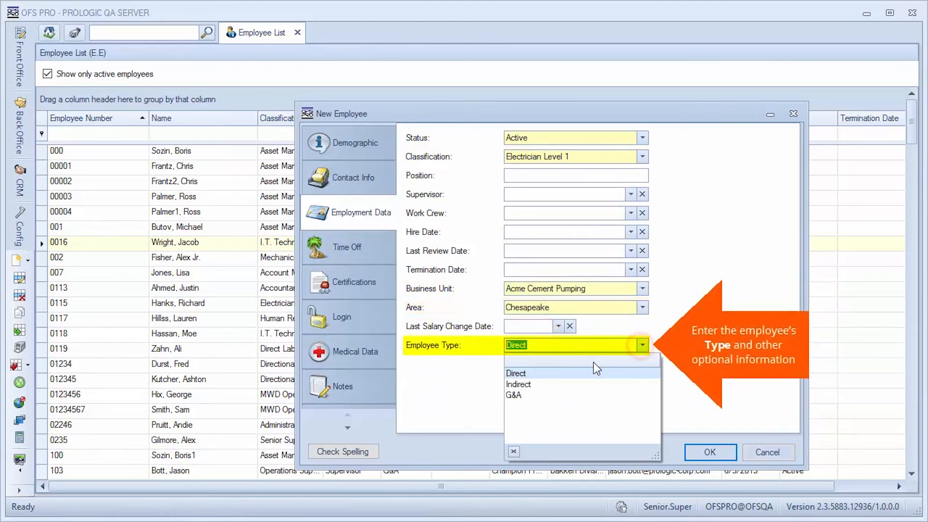
click(527, 371)
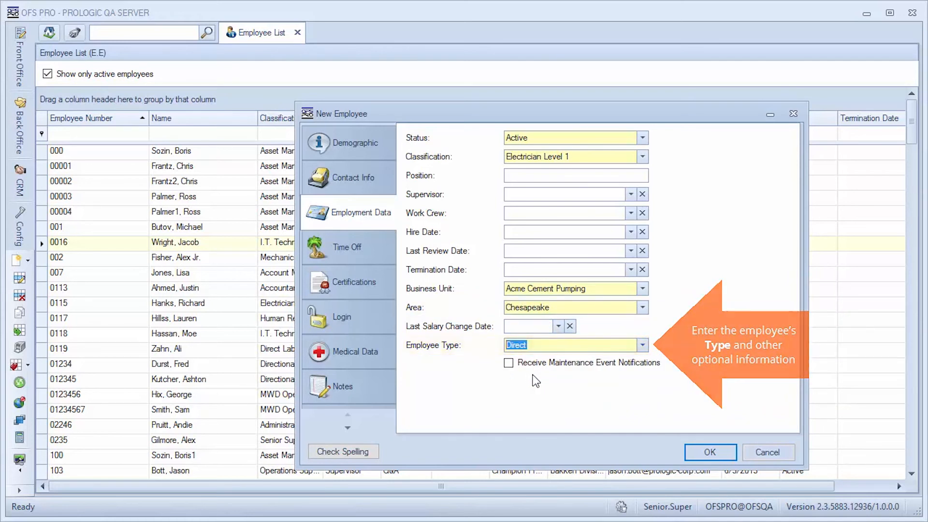
click(709, 452)
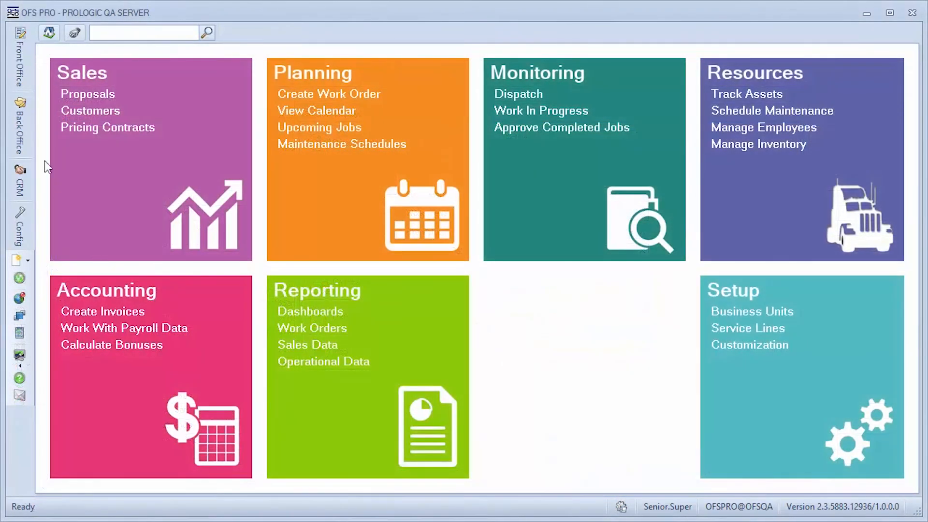
Open the back-office Employee Classes list and start a new employee class
click(25, 142)
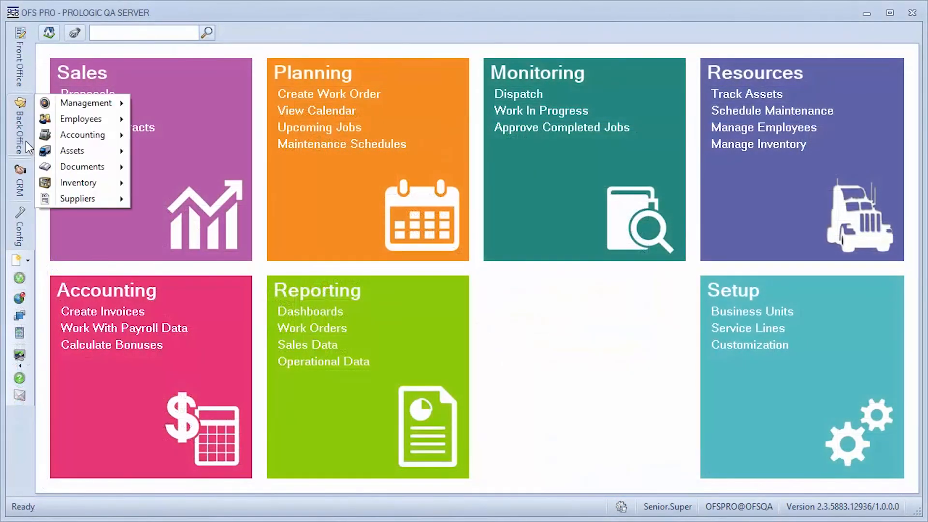
mouse_move(68, 121)
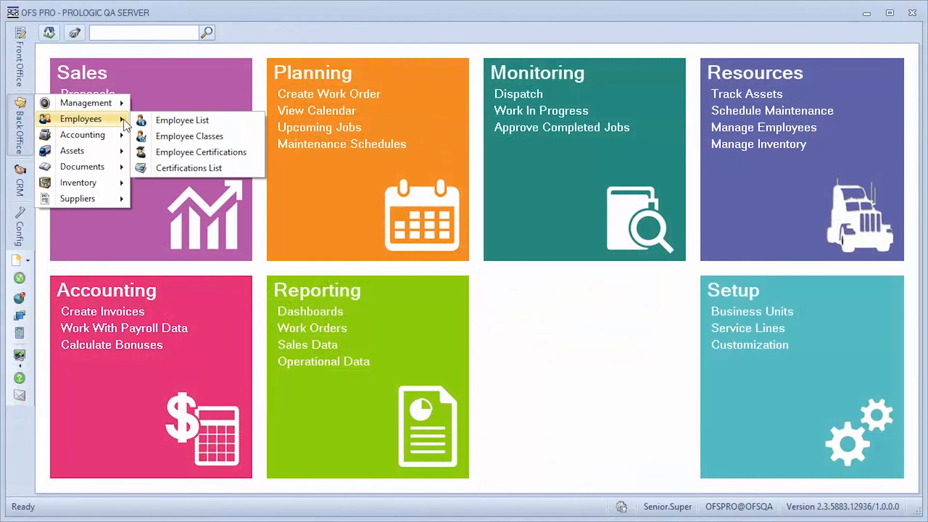
click(237, 137)
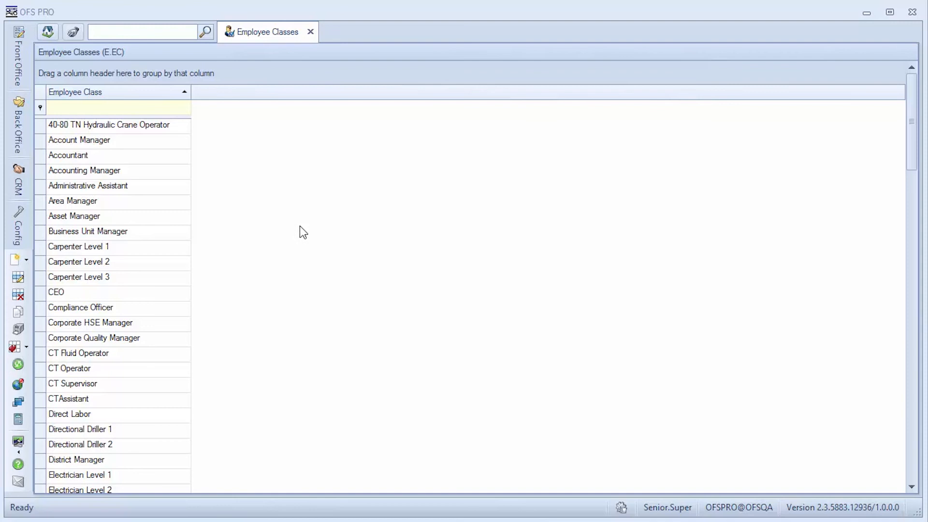
right_click(260, 200)
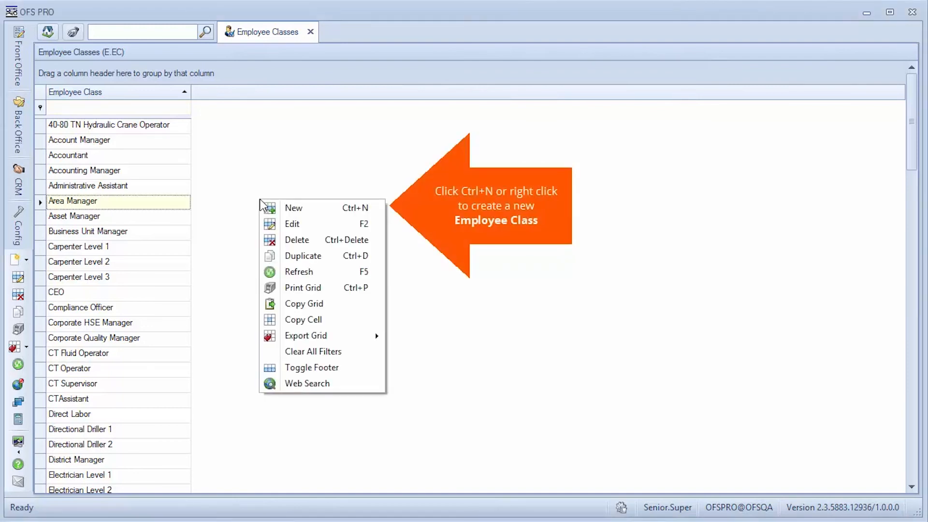
click(323, 215)
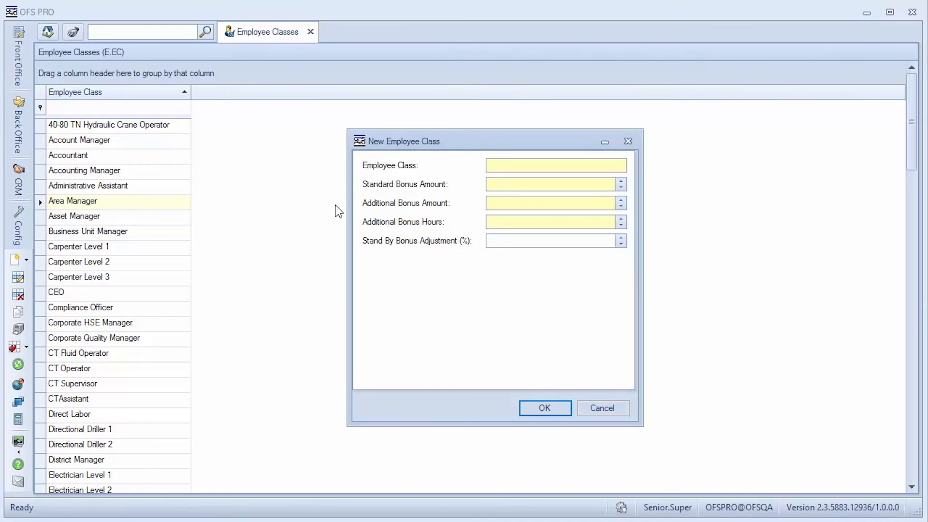
Name the new employee class Maintenance Manager
click(503, 166)
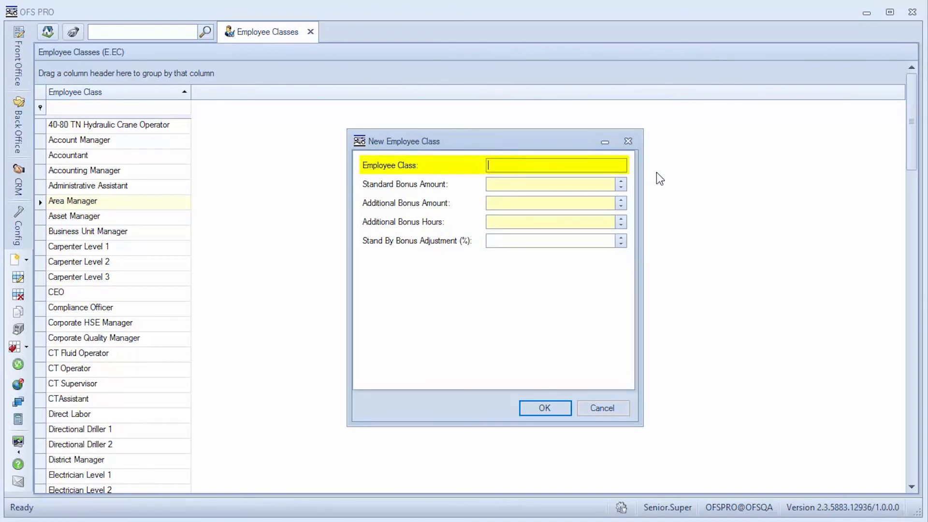
text(Maintenance Manager)
key(Tab)
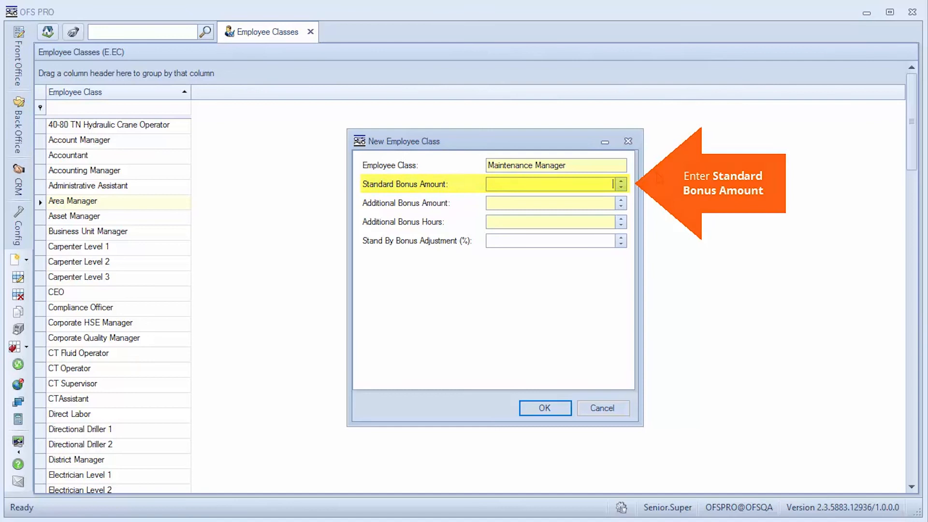
Set the class's standard bonus amount to 3, additional bonus amount to 8, additional bonus hours to 3 and standby bonus adjustment to 2%
text(3)
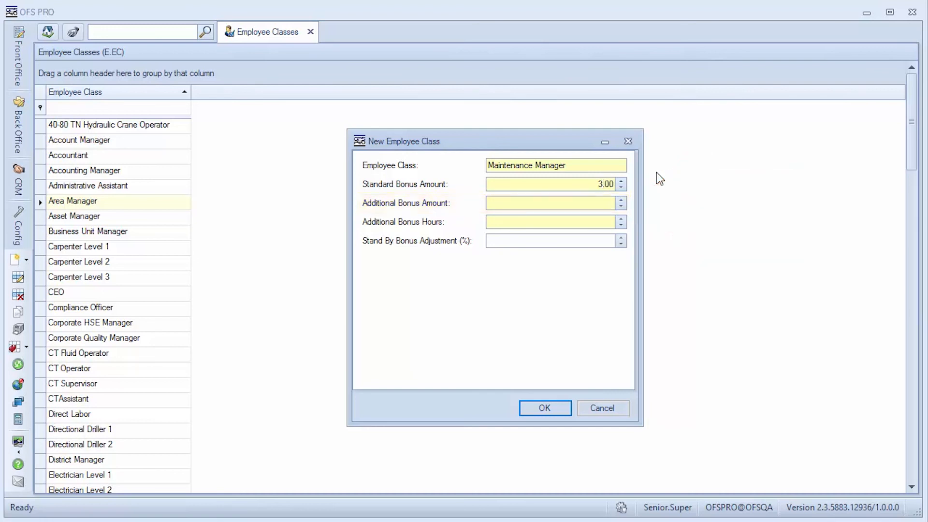
text(8)
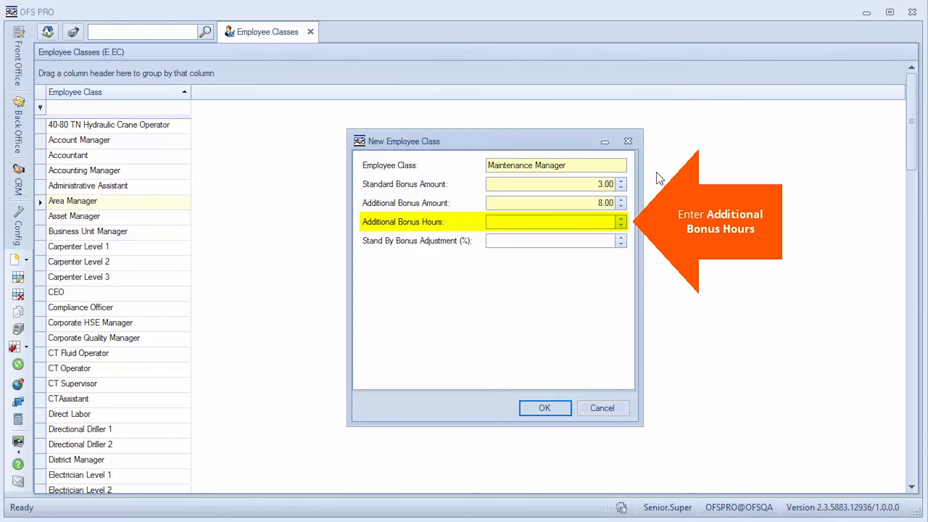
text(3)
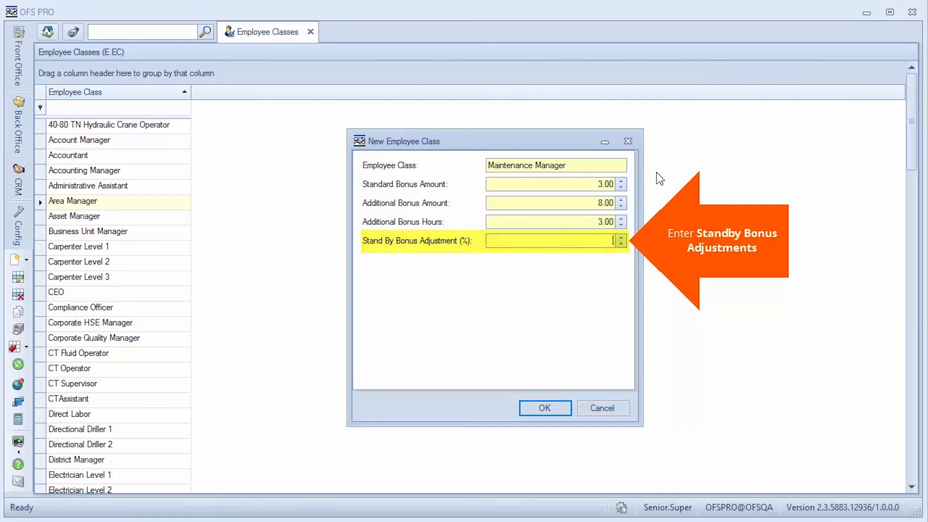
text(2)
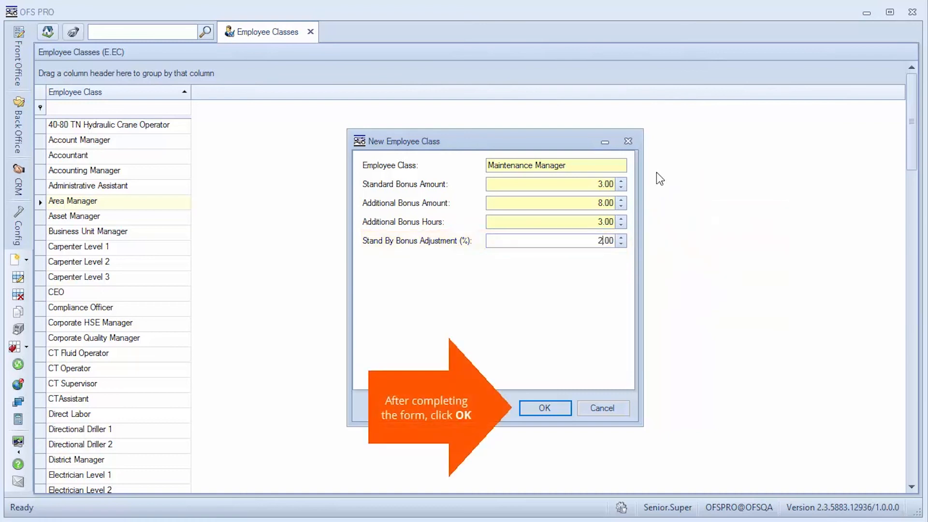
Save the new Maintenance Manager employee class
click(562, 408)
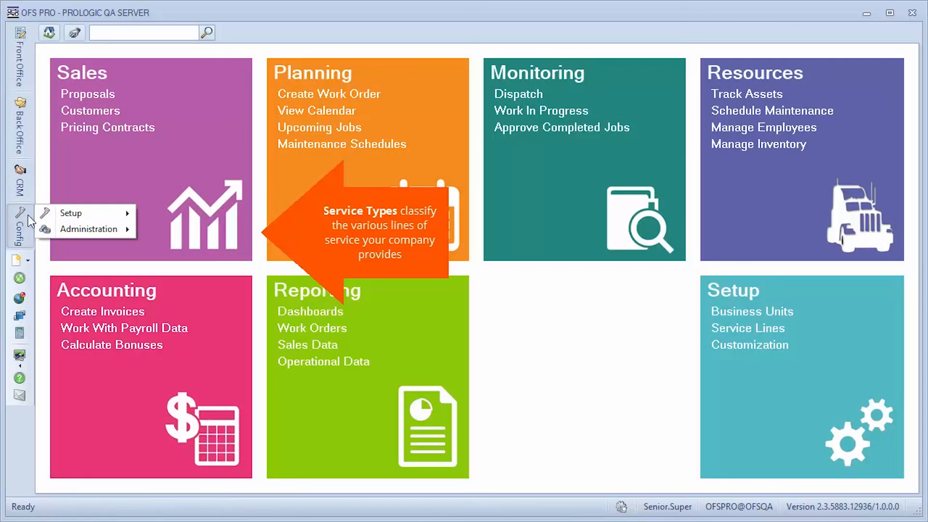
Open the Service Types list from the configuration setup and start a new service type
click(62, 214)
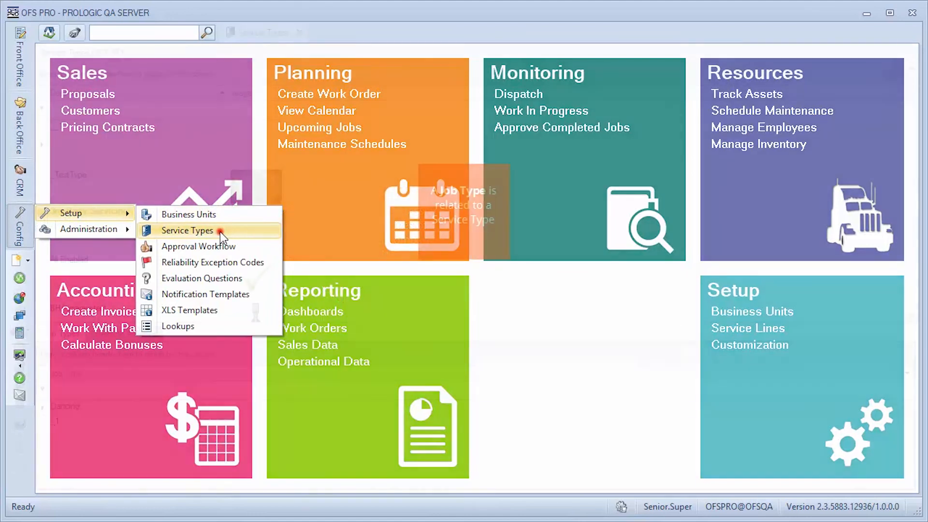
click(219, 231)
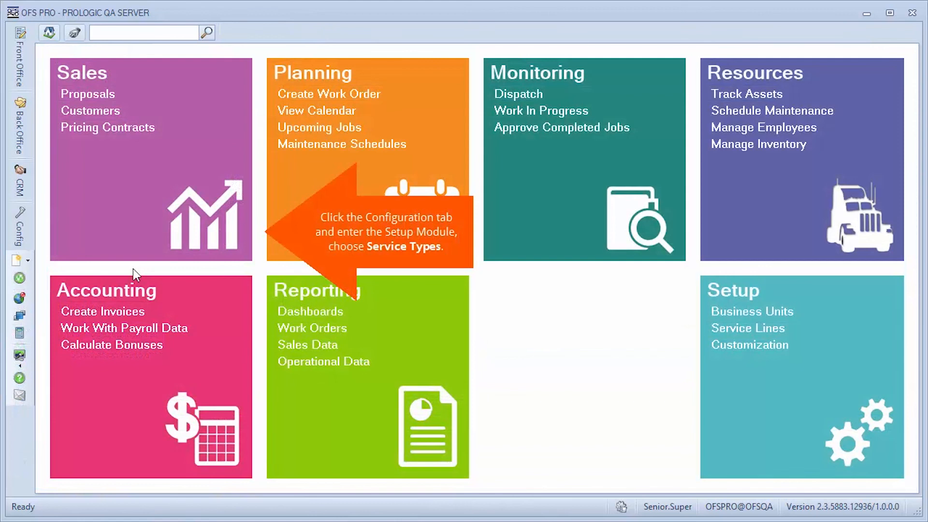
click(22, 210)
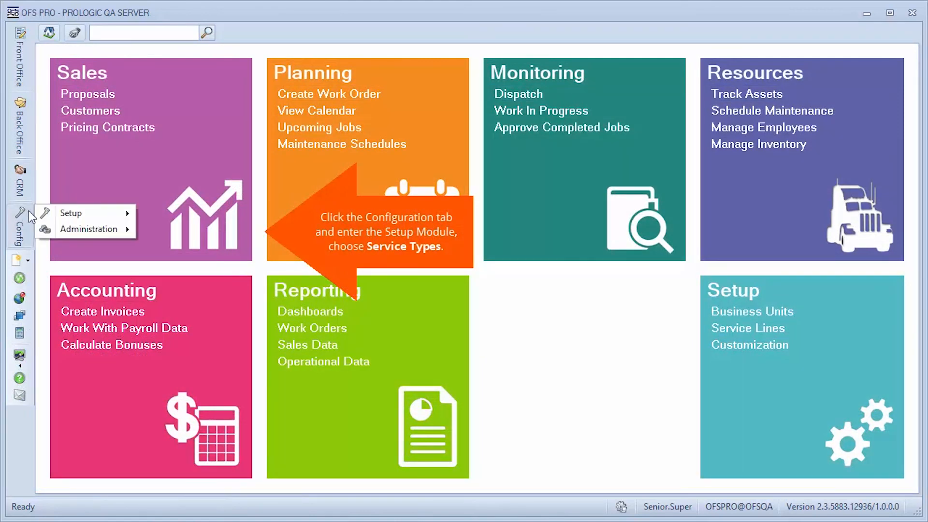
mouse_move(72, 213)
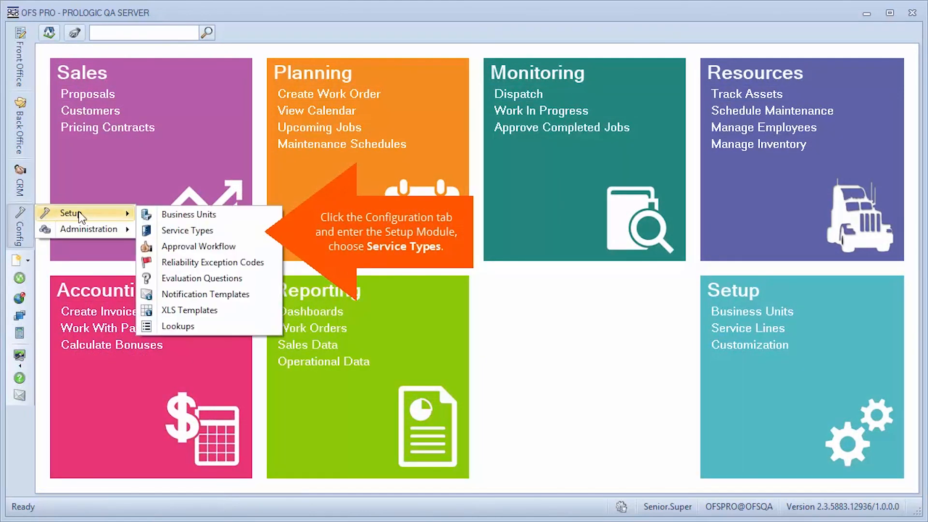
click(243, 233)
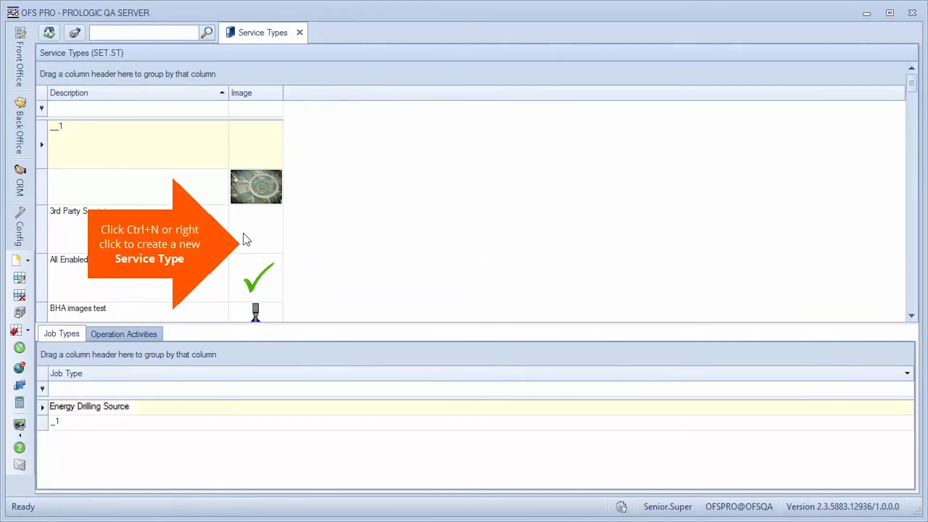
right_click(243, 233)
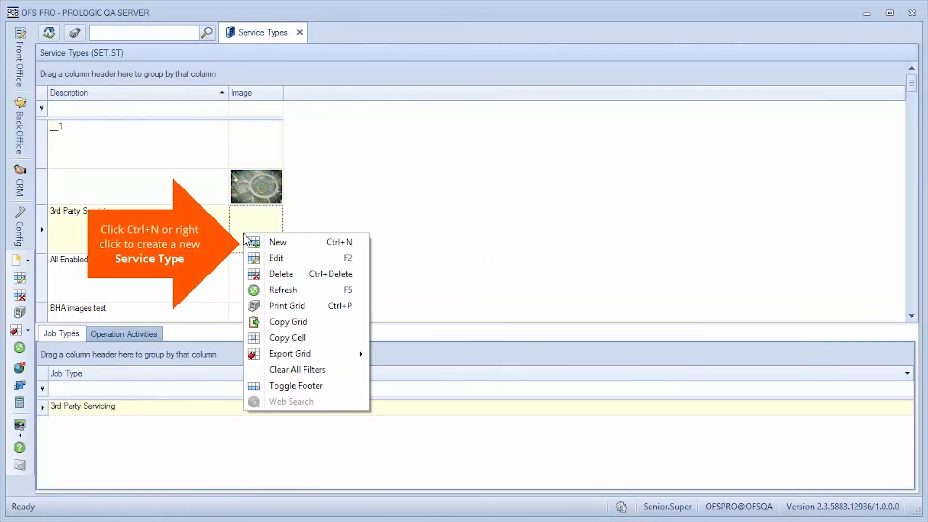
click(297, 241)
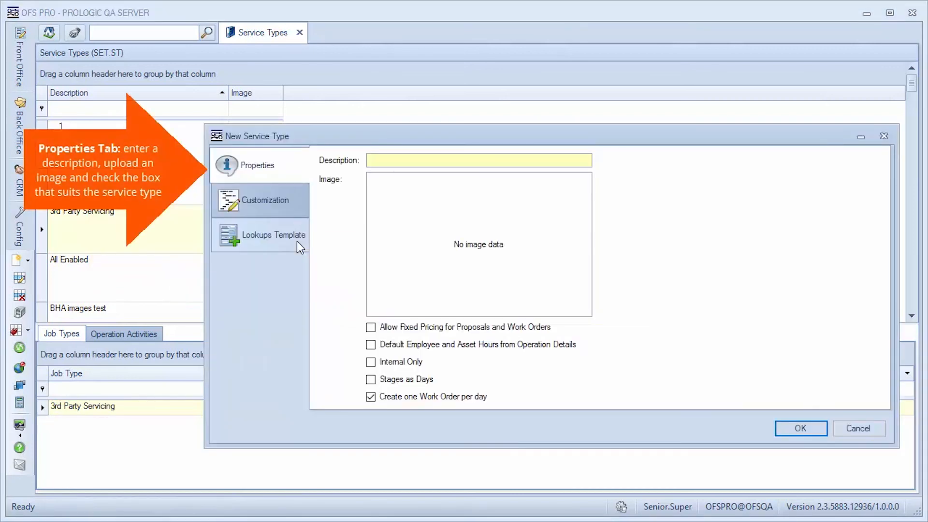
Describe the new service type as Drill and load the oil pumpjack picture as its image
click(406, 160)
text(Drill)
right_click(535, 243)
click(555, 333)
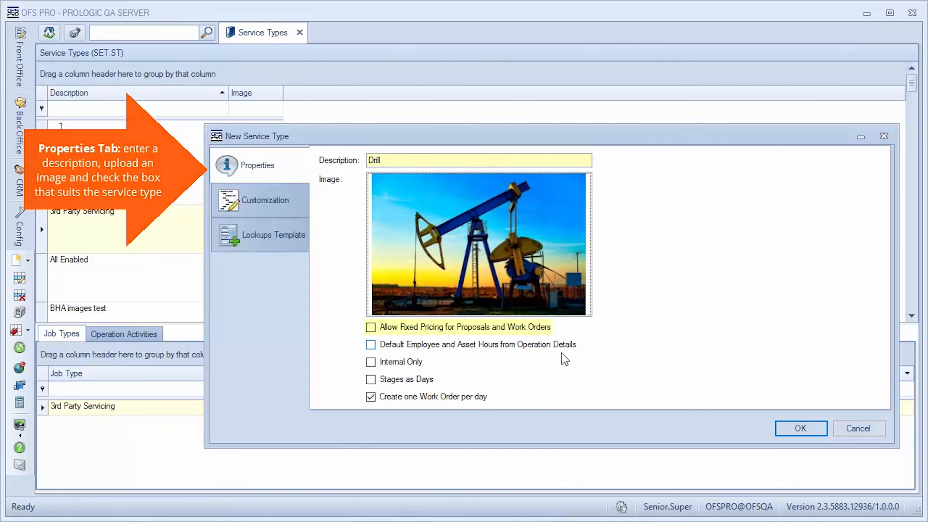
Try the fixed pricing, default hours, Internal Only and Stages as Days options, leaving them and Create one Work Order per day cleared
click(371, 328)
click(372, 329)
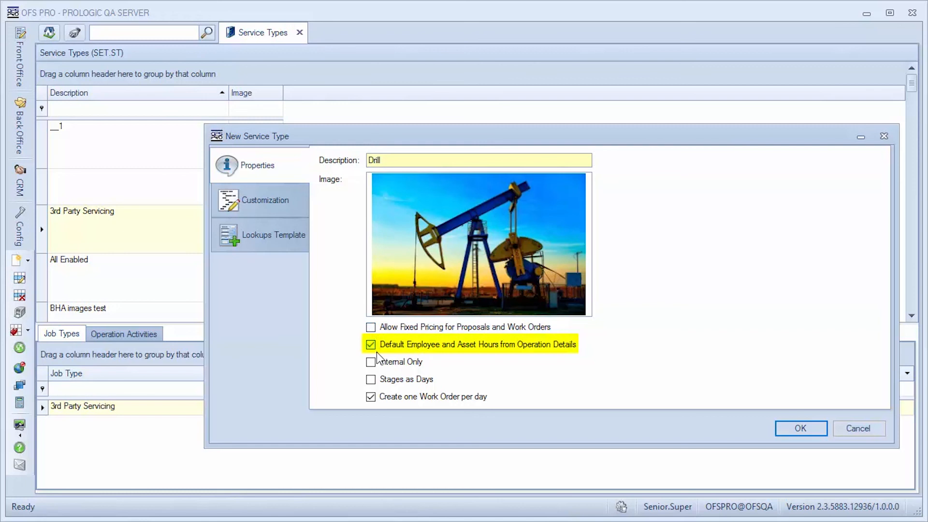
click(372, 362)
click(375, 381)
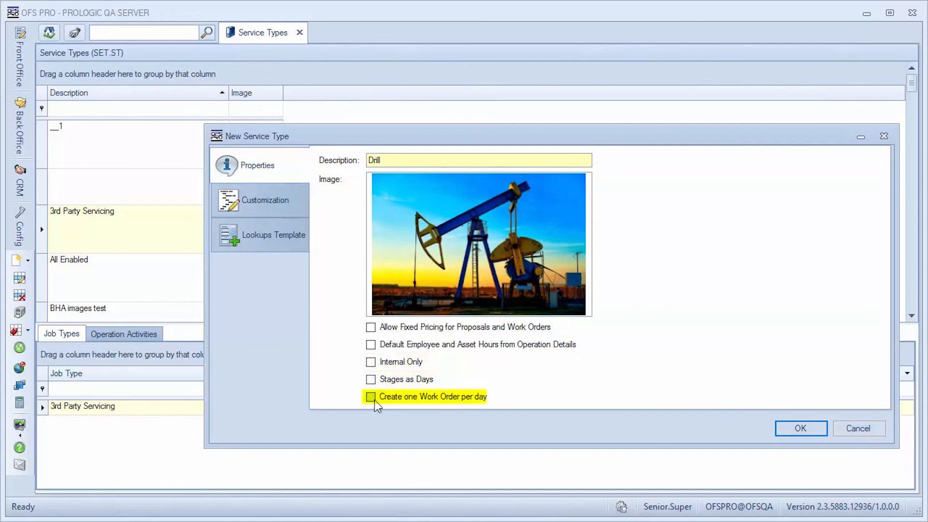
click(375, 400)
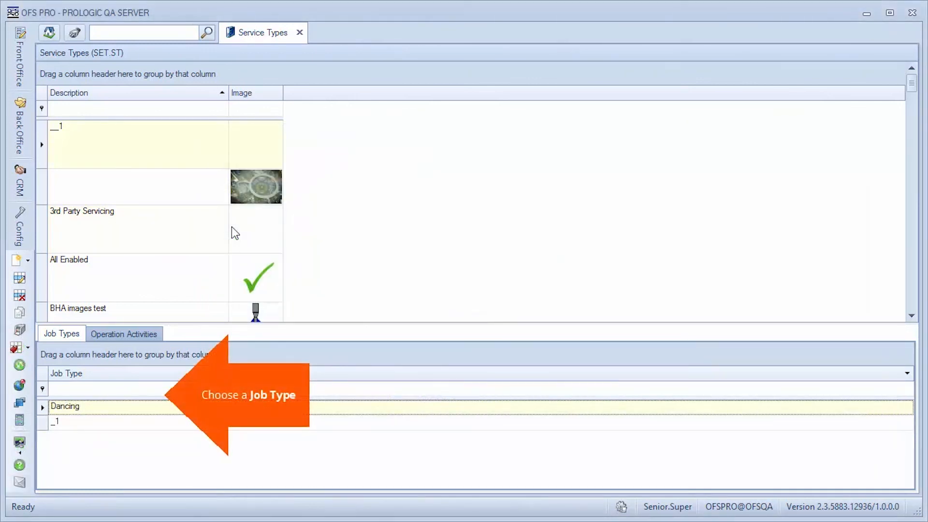
Select the Dancing job type in the Job Types list
click(77, 408)
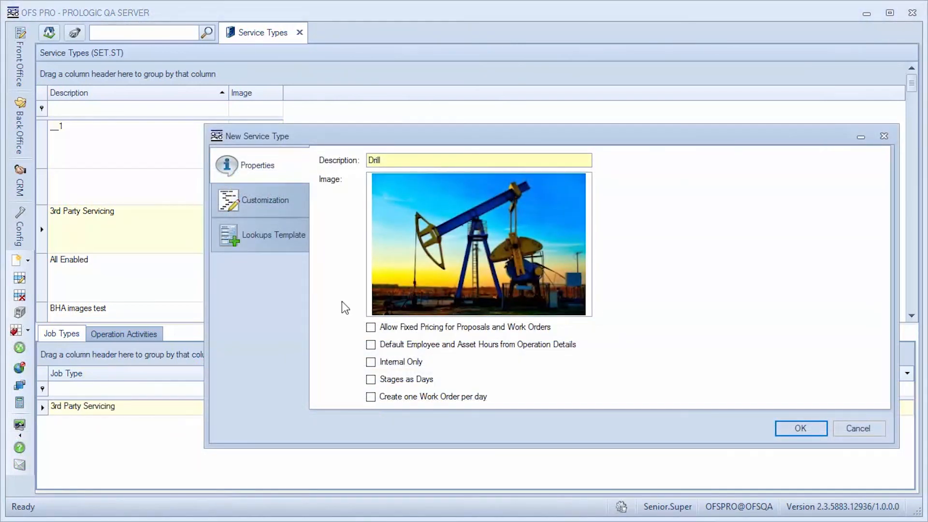
Customize the service type by enabling the Customer Signature tab and the Incident/Near Miss Report
click(287, 202)
click(547, 161)
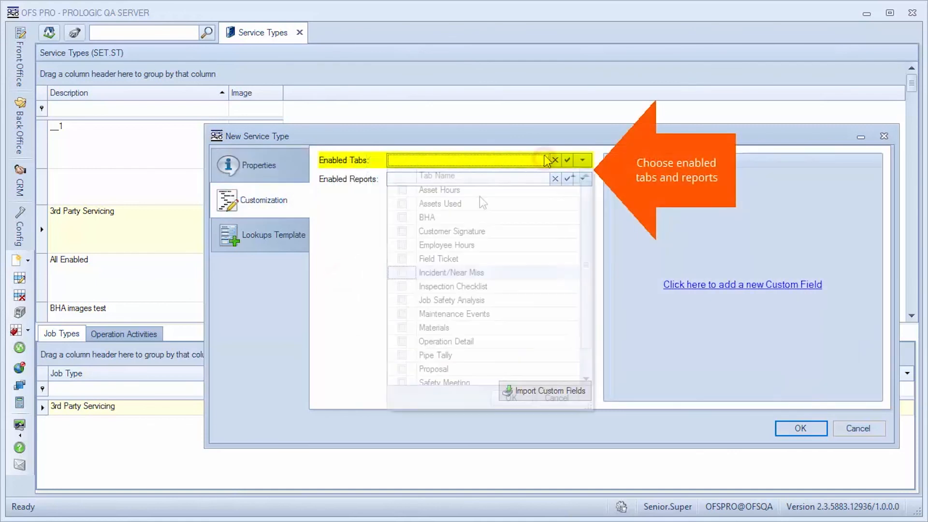
click(402, 231)
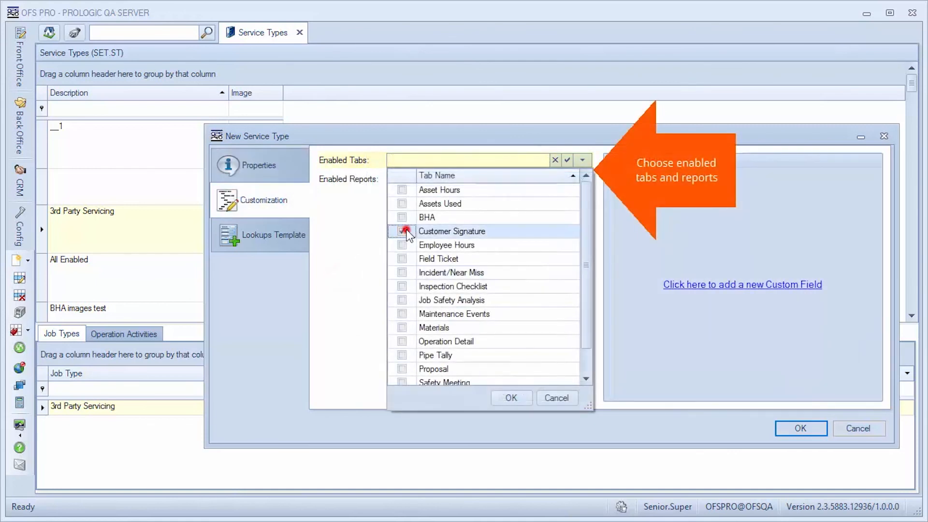
click(583, 179)
click(402, 277)
click(511, 416)
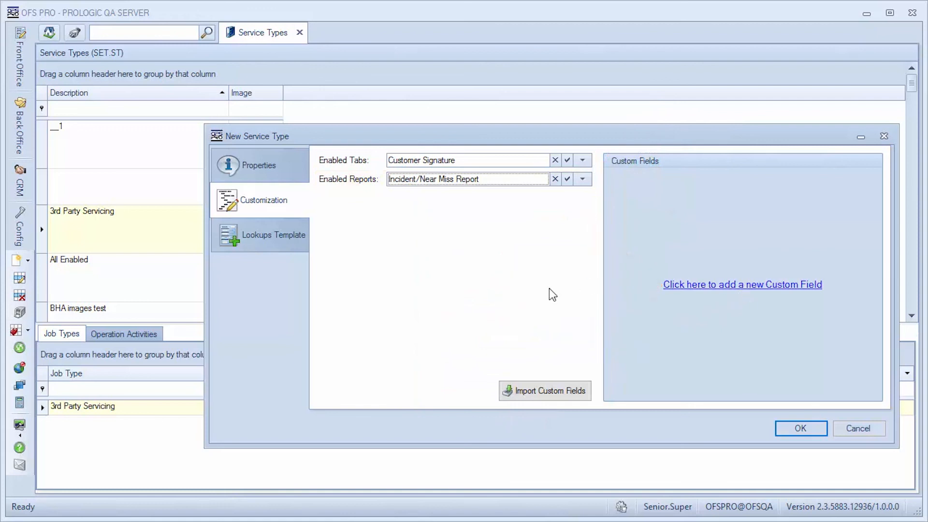
Add a new field ticket lookup template row to the service type
click(216, 231)
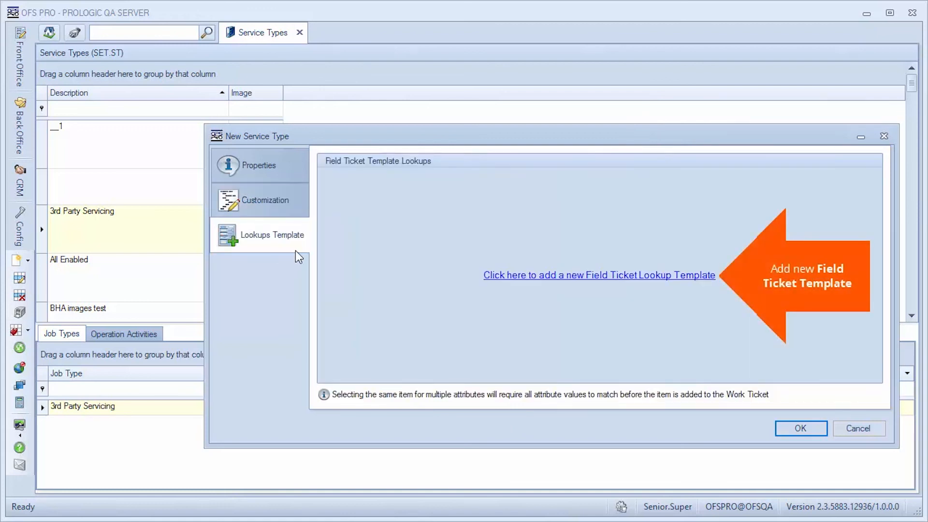
click(556, 278)
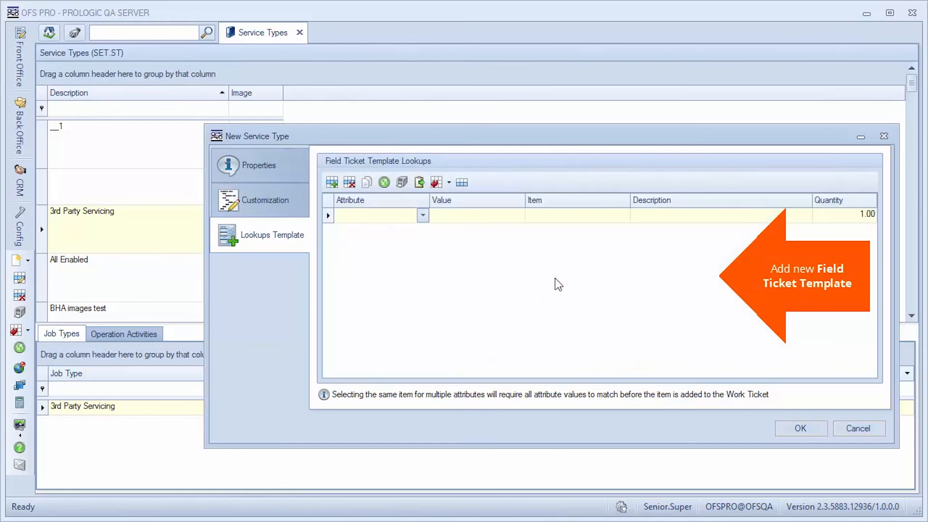